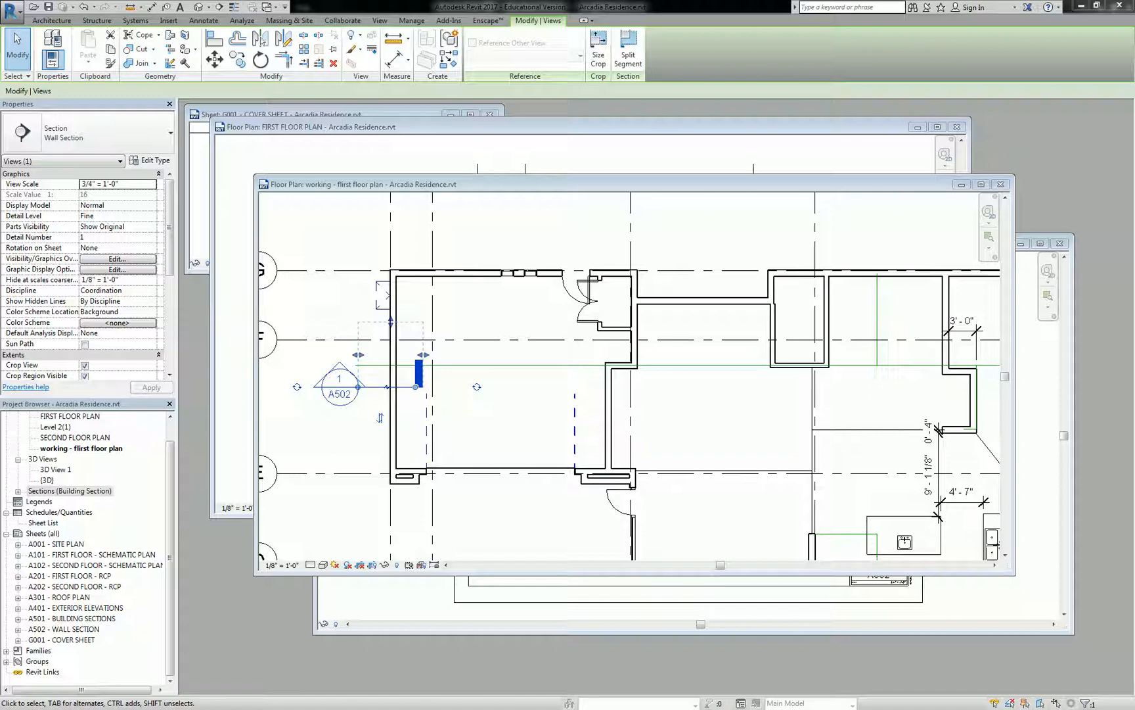
Step: Bring the A502 wall section sheet forward and activate its section view where the upper floor meets the wall
click(1044, 371)
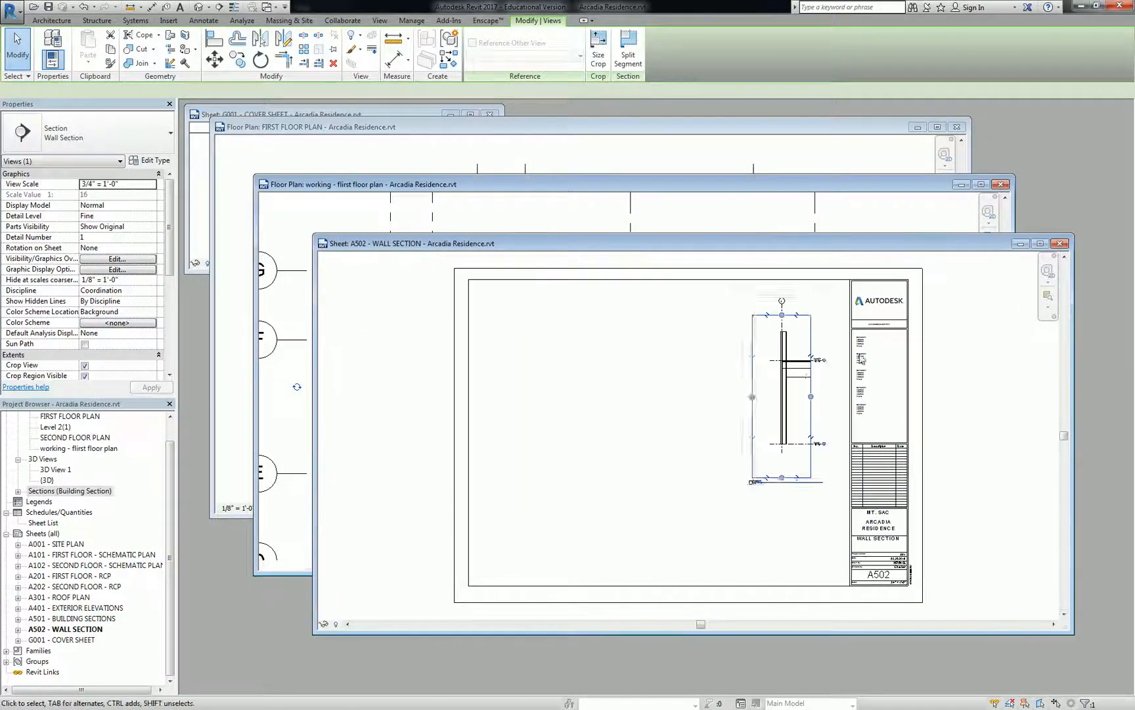
double_click(792, 379)
scroll(792, 359, up, 4)
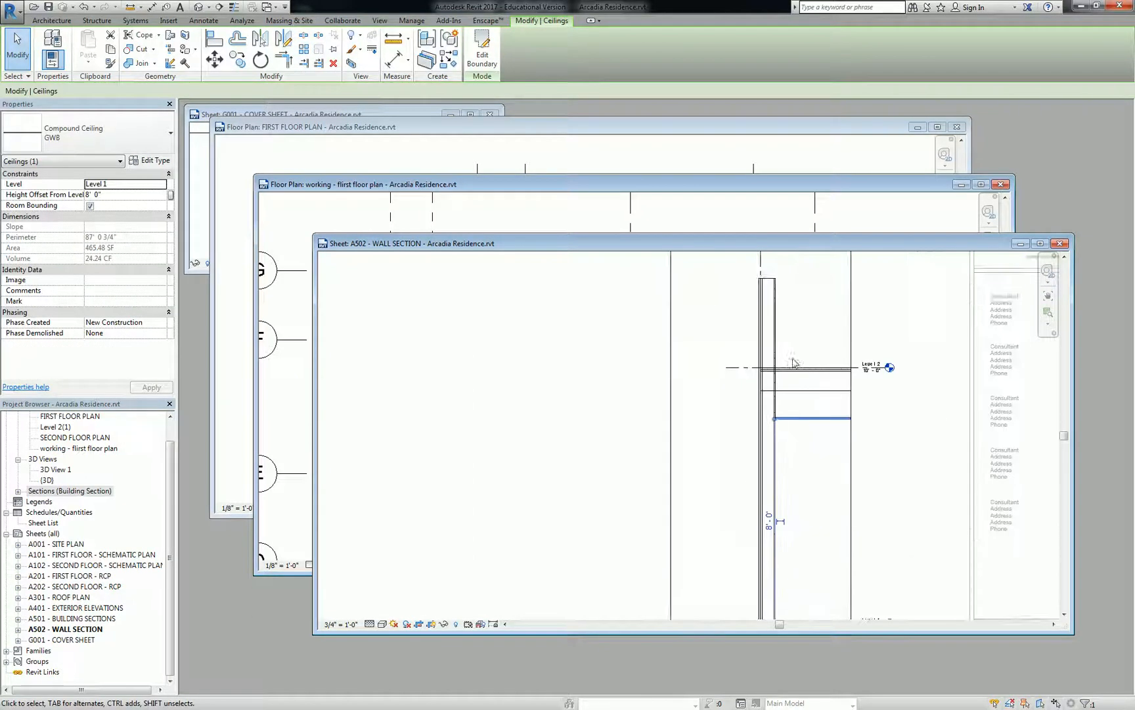
middle_drag(826, 446, 771, 419)
click(771, 431)
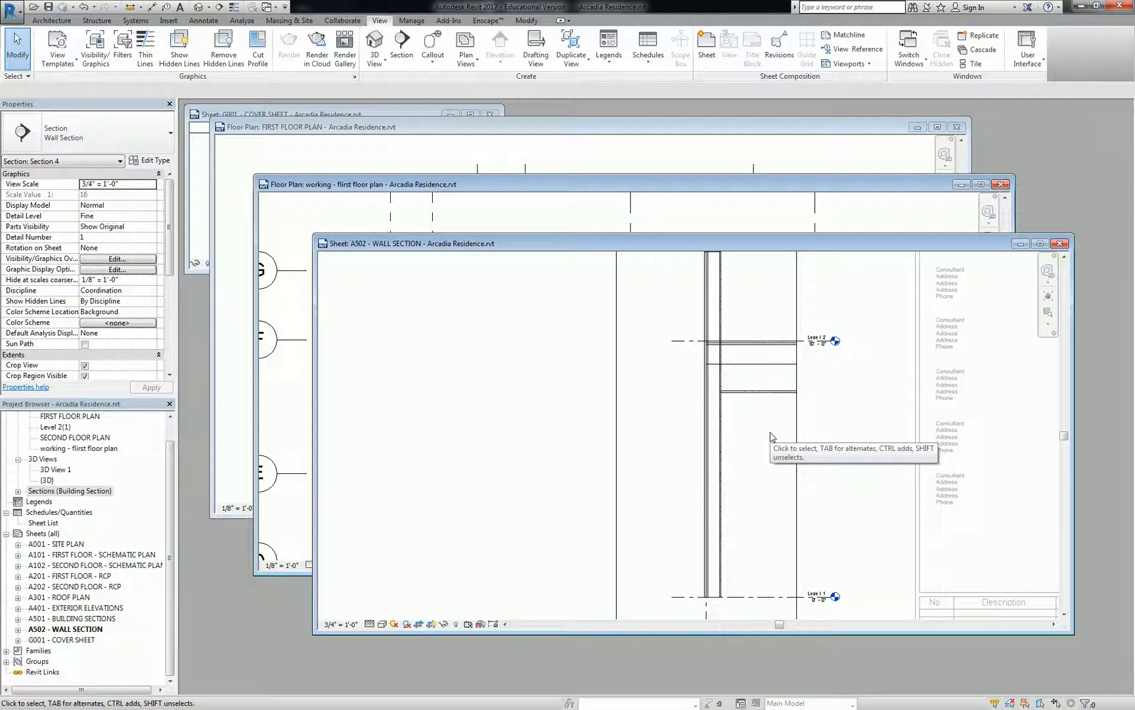
Step: Examine the exterior wall, the Level 2 joist floor and the wall base at Level 1 in the section
scroll(771, 436, down, 2)
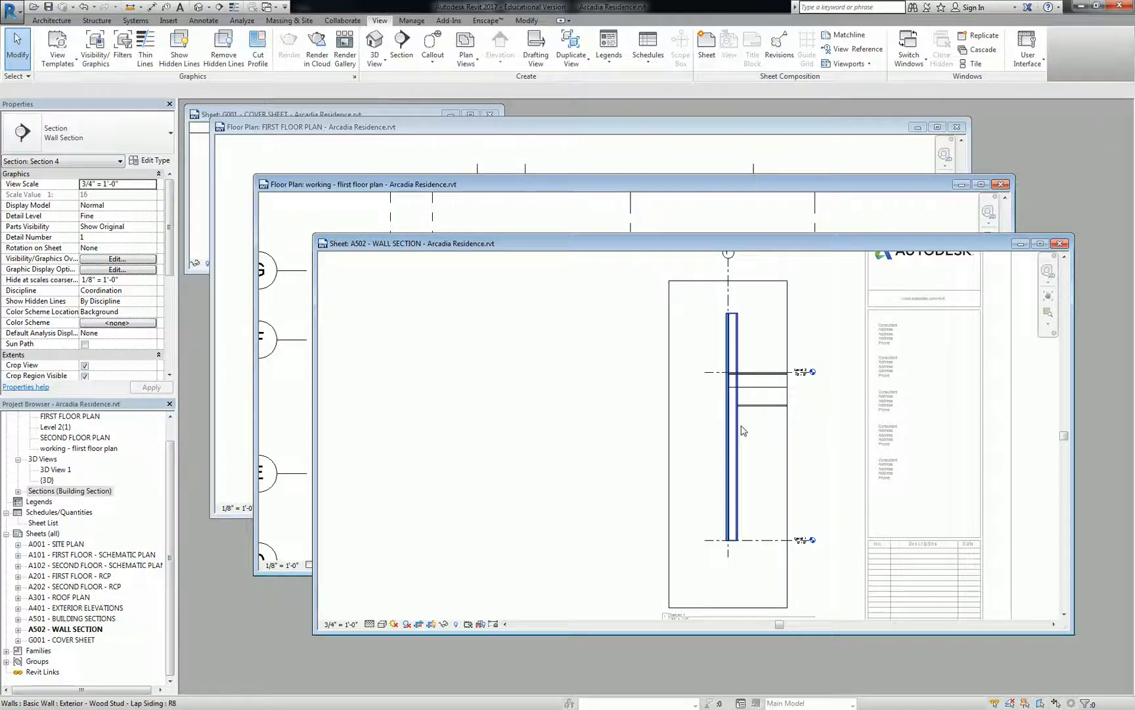
click(747, 424)
scroll(754, 398, up, 2)
click(761, 415)
click(755, 378)
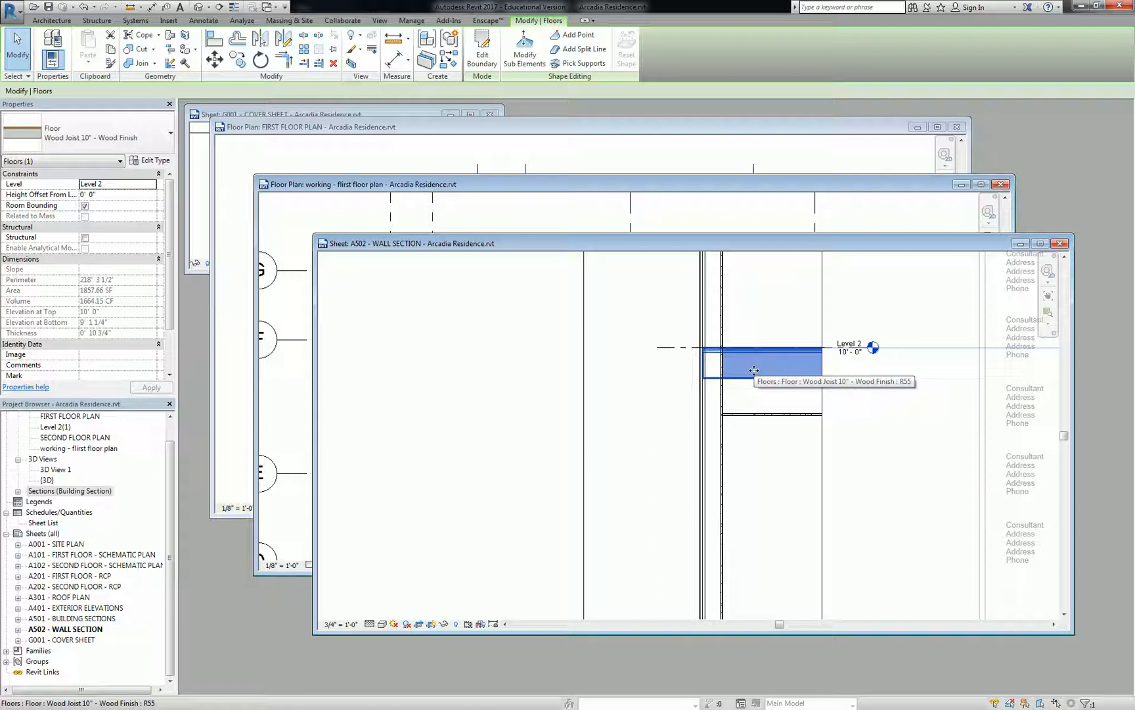
scroll(849, 393, down, 3)
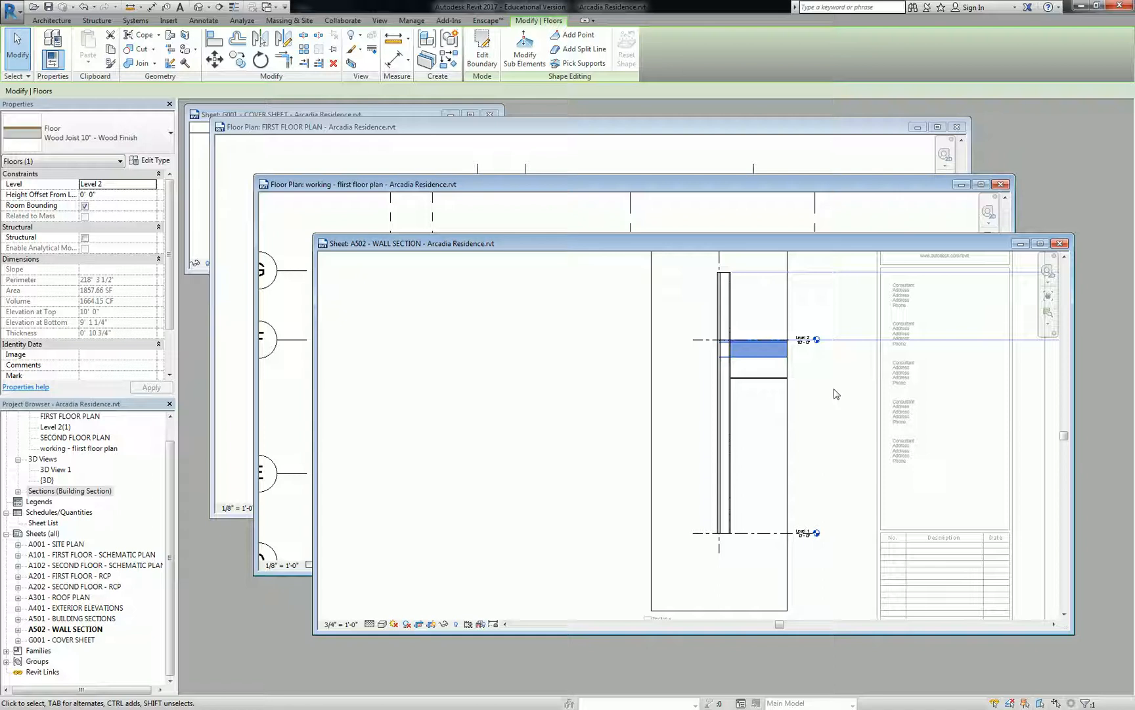
middle_drag(768, 391, 715, 372)
key(Escape)
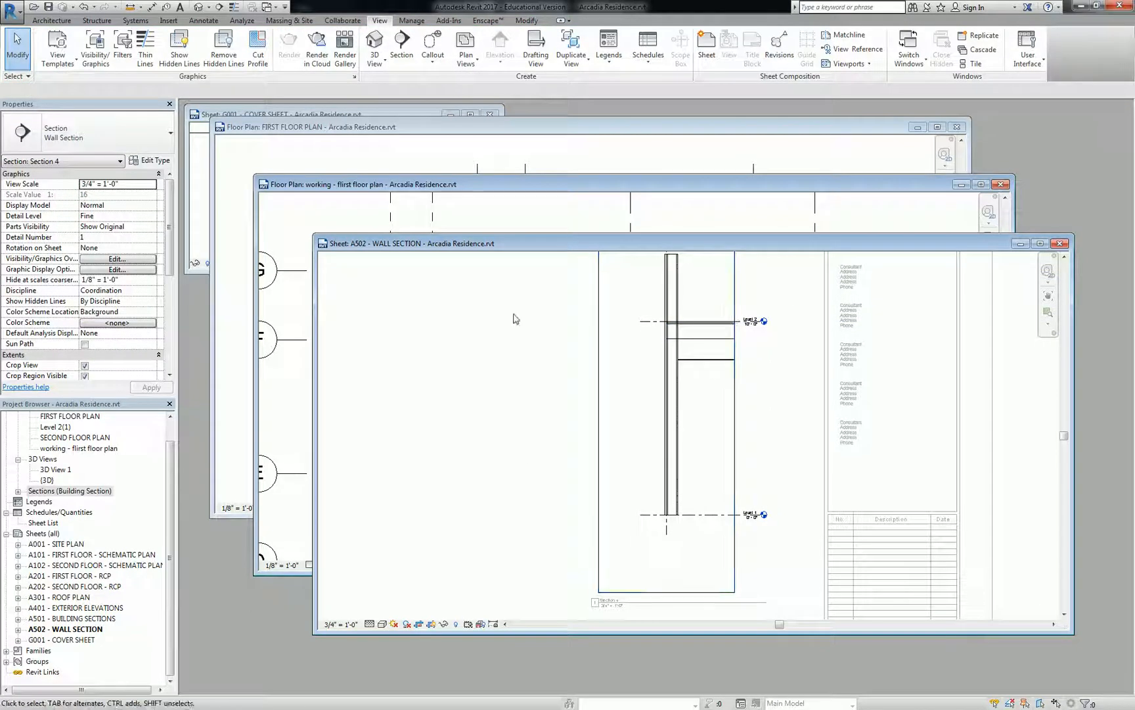
scroll(650, 466, up, 4)
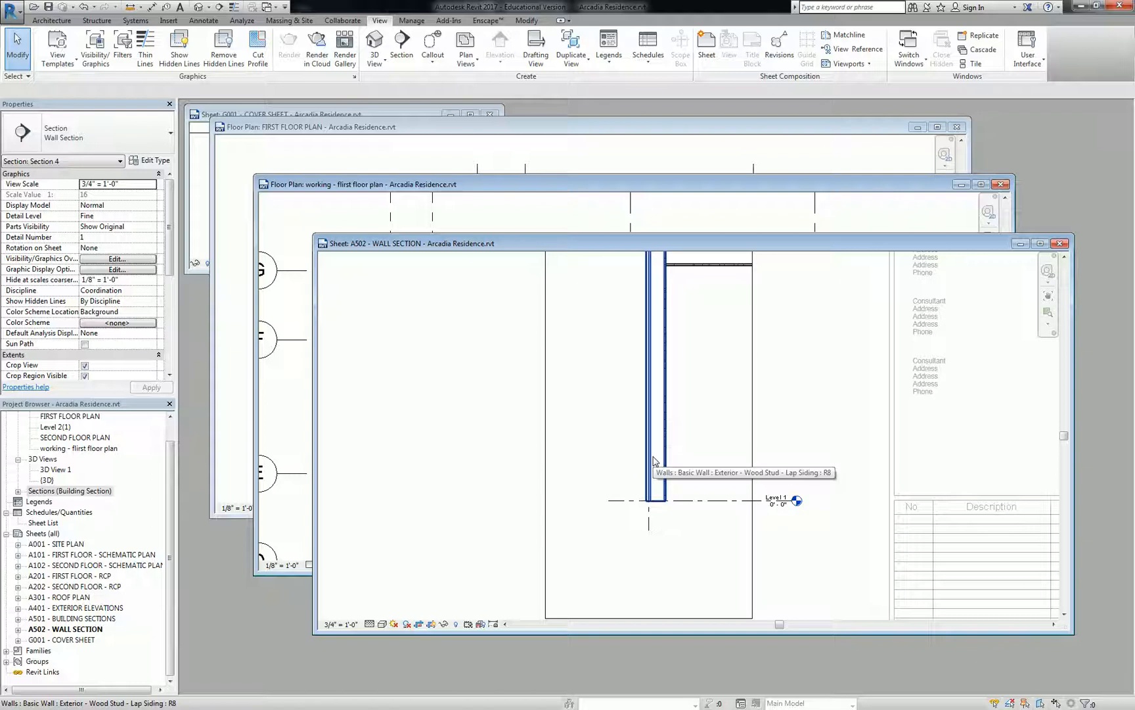
Step: Open Section 1 under the A501 building sections and copy its concrete footing and earth filled regions
click(68, 597)
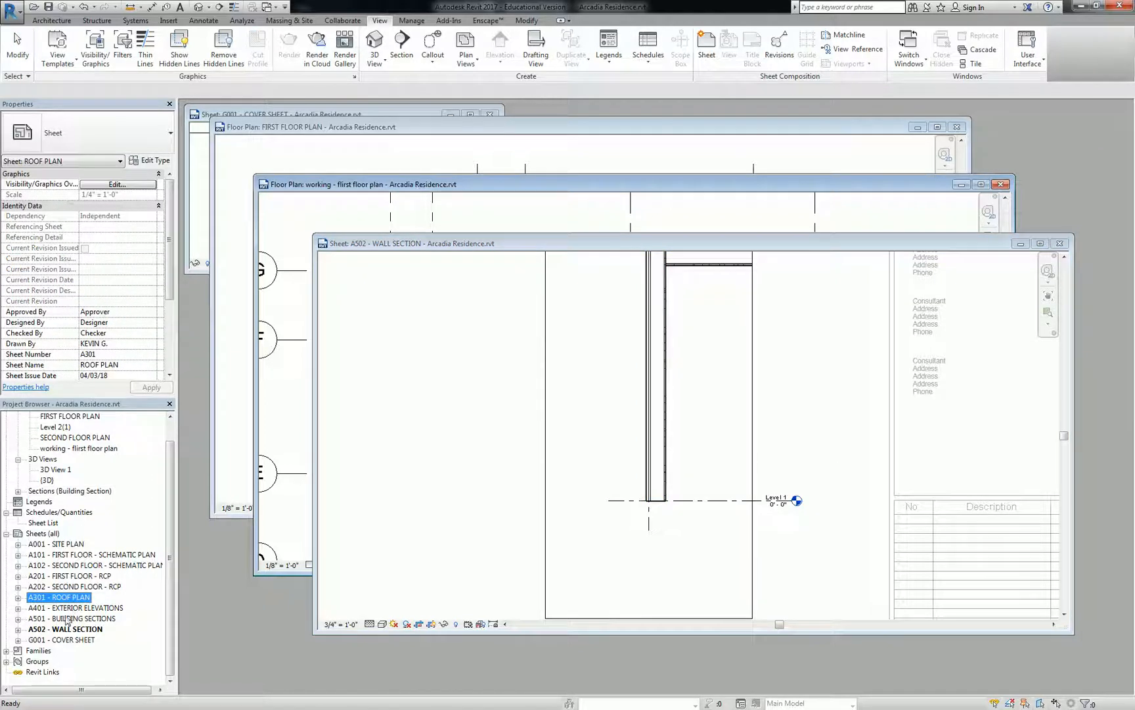
click(18, 618)
double_click(77, 629)
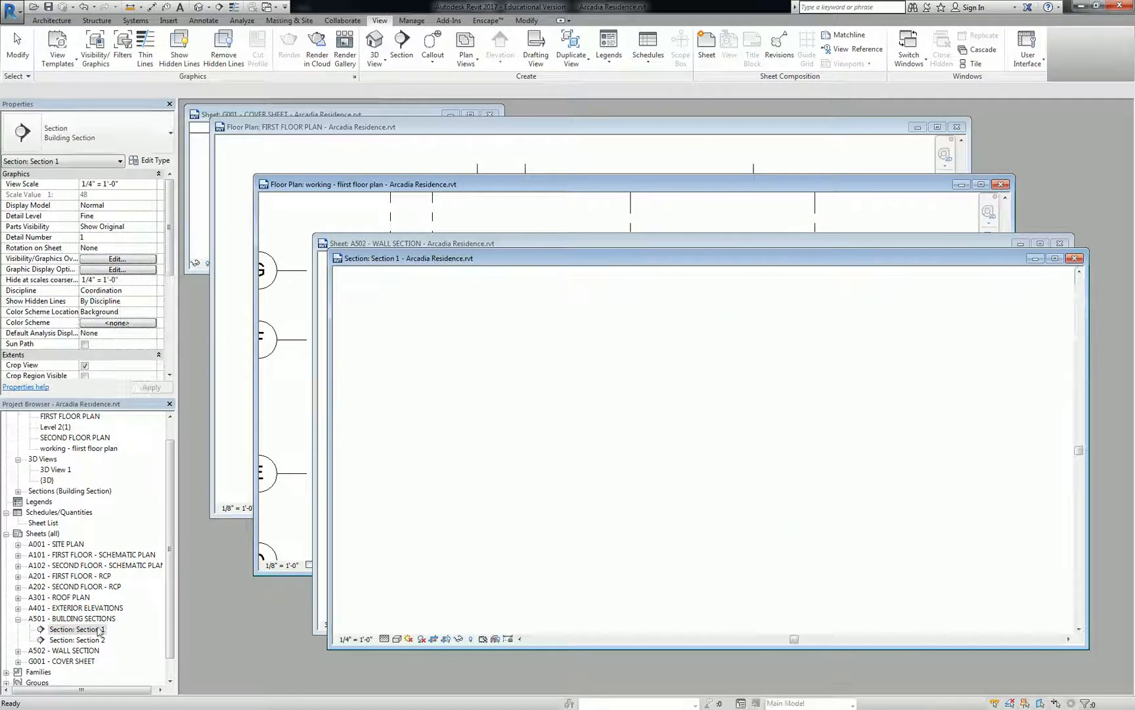
scroll(434, 543, up, 5)
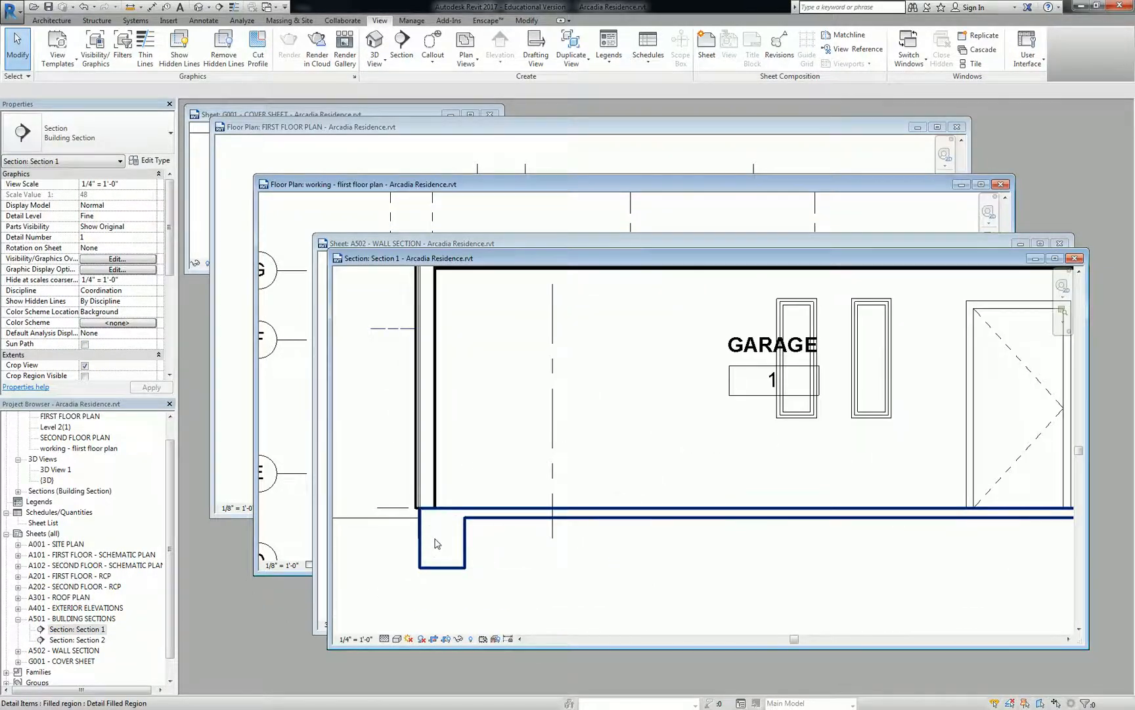
click(435, 544)
ctrl+click(408, 540)
key(ctrl+c)
Step: Paste the copied footing and earth regions into the A502 wall section and position them roughly below the wall at Level 1
click(557, 245)
scroll(677, 489, down, 1)
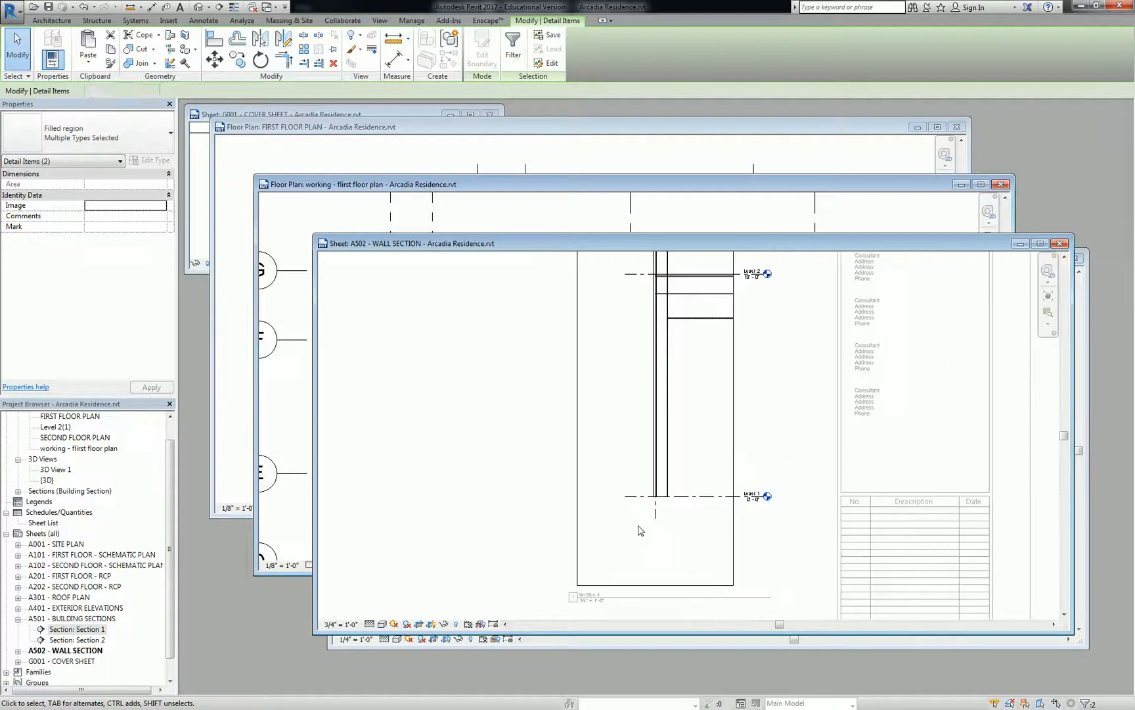
double_click(642, 530)
key(ctrl+v)
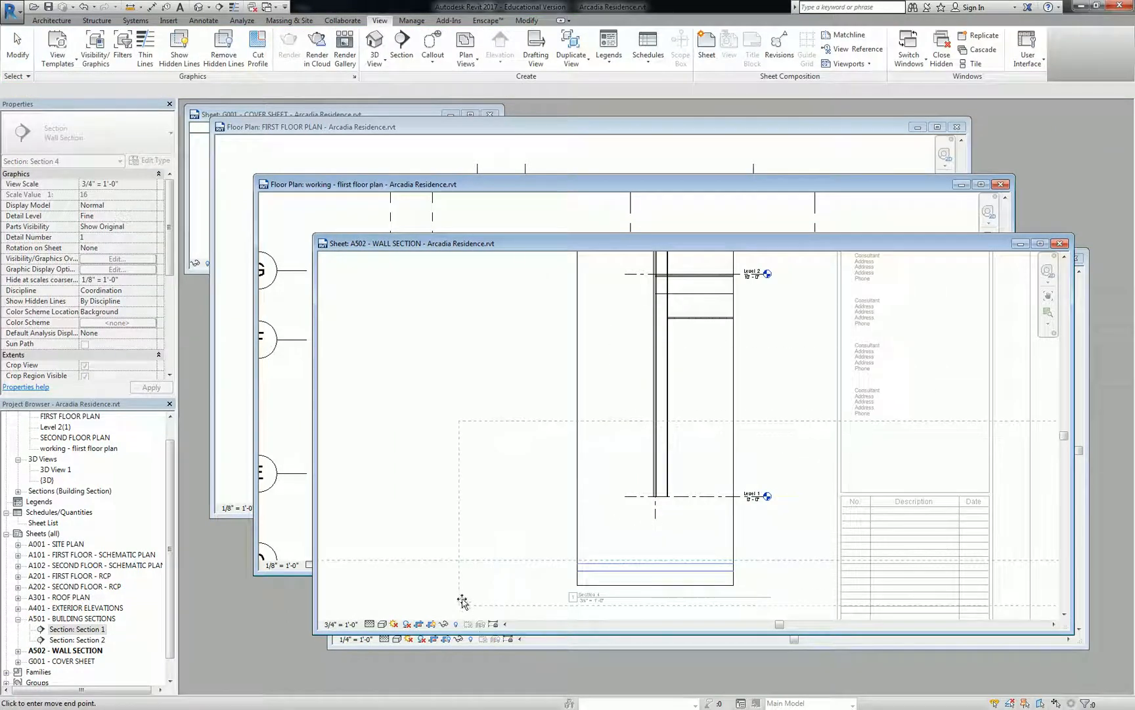
click(461, 604)
drag(705, 456, 671, 532)
scroll(666, 511, up, 2)
scroll(665, 512, up, 2)
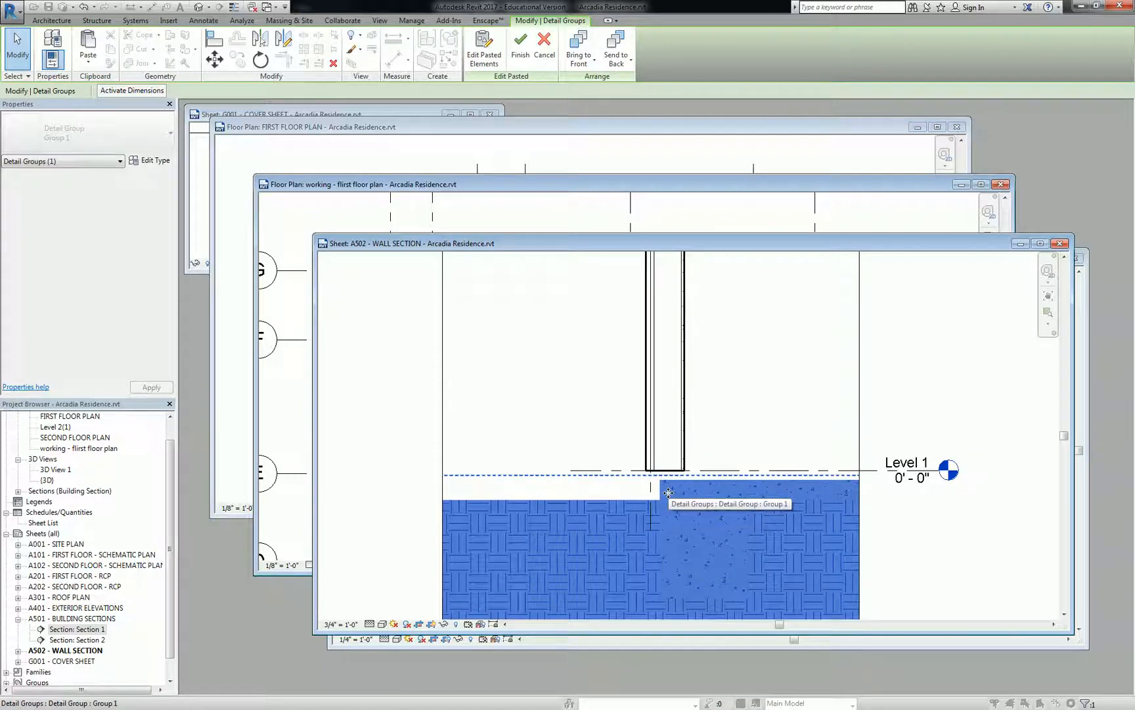
key(Escape)
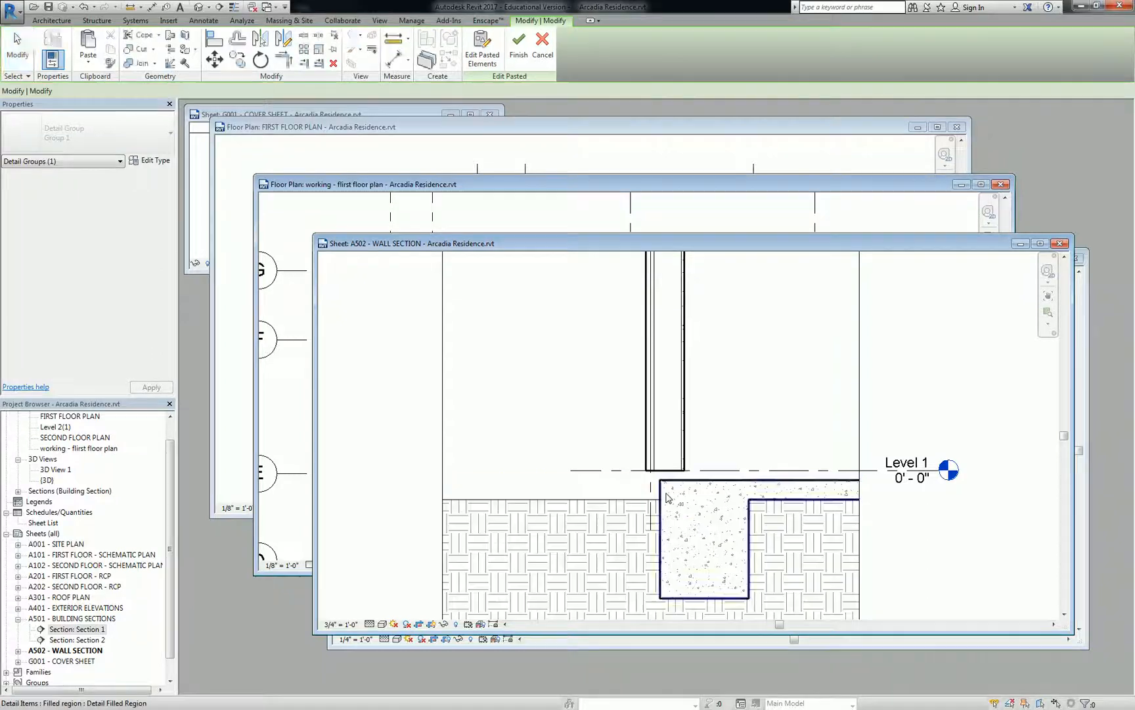
Step: Move the pasted regions so the concrete's upper outer corner meets the outer face of the wall's stud layer at Level 1
scroll(666, 503, up, 2)
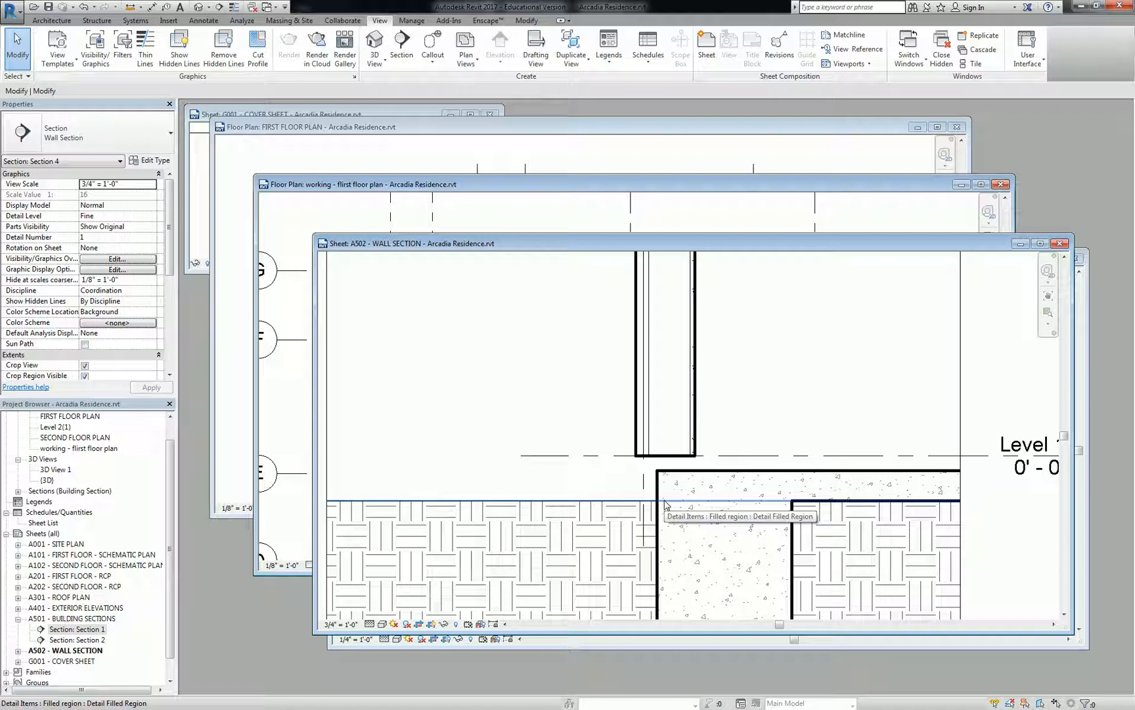
click(651, 499)
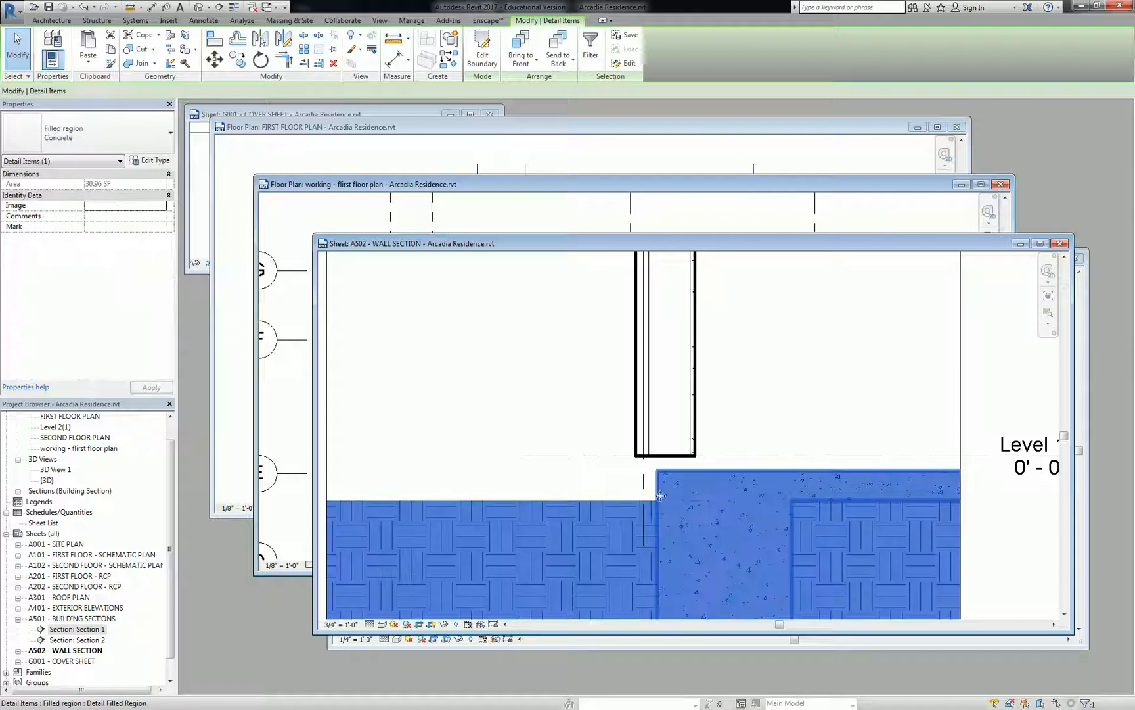
key(m)
key(v)
click(661, 469)
scroll(653, 460, up, 4)
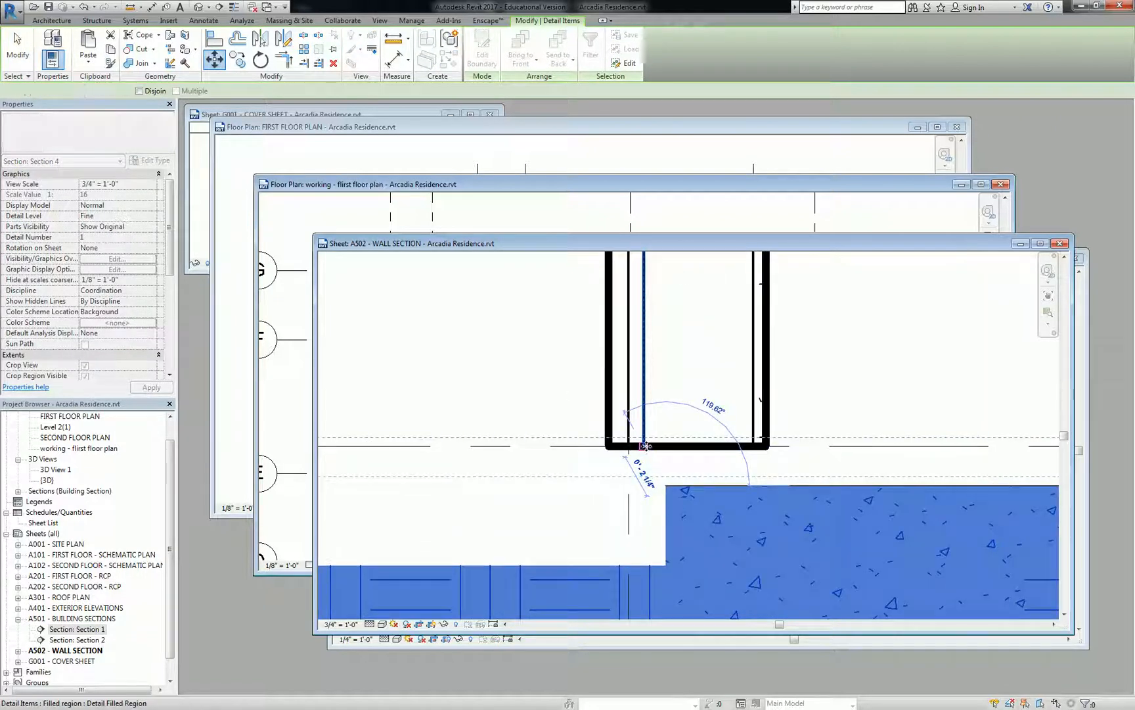
click(646, 446)
key(Escape)
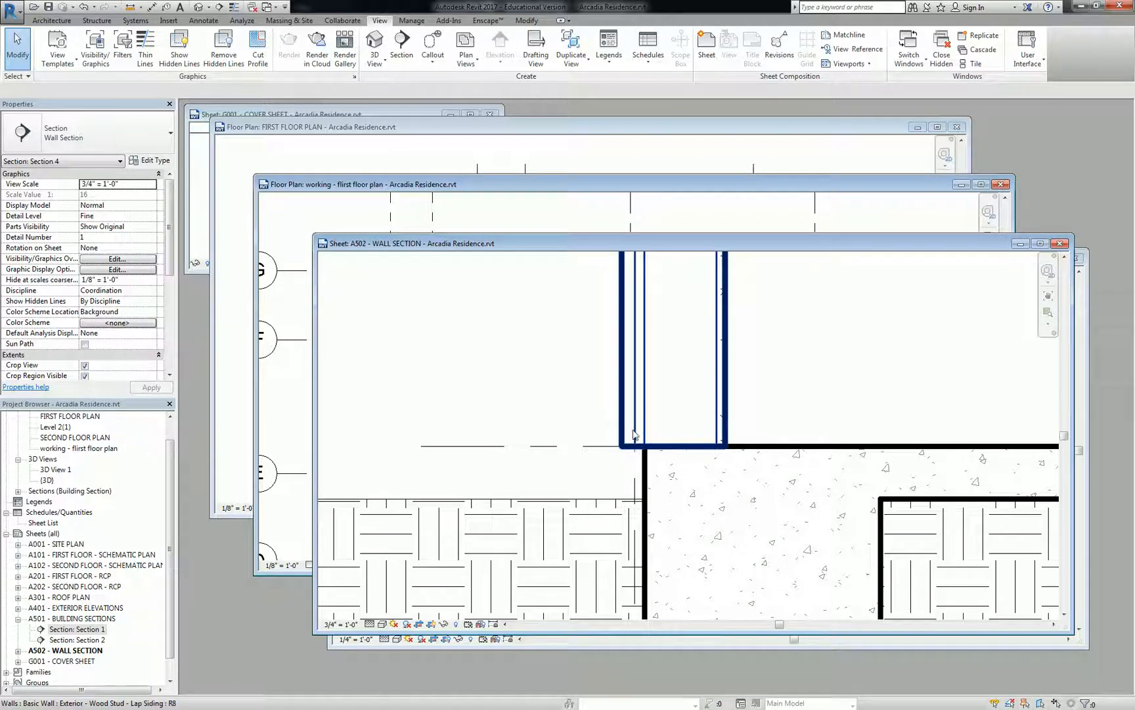
Step: Place a W12x26 wide-flange detail component beside the wall's interior face and delete it
scroll(635, 444, down, 4)
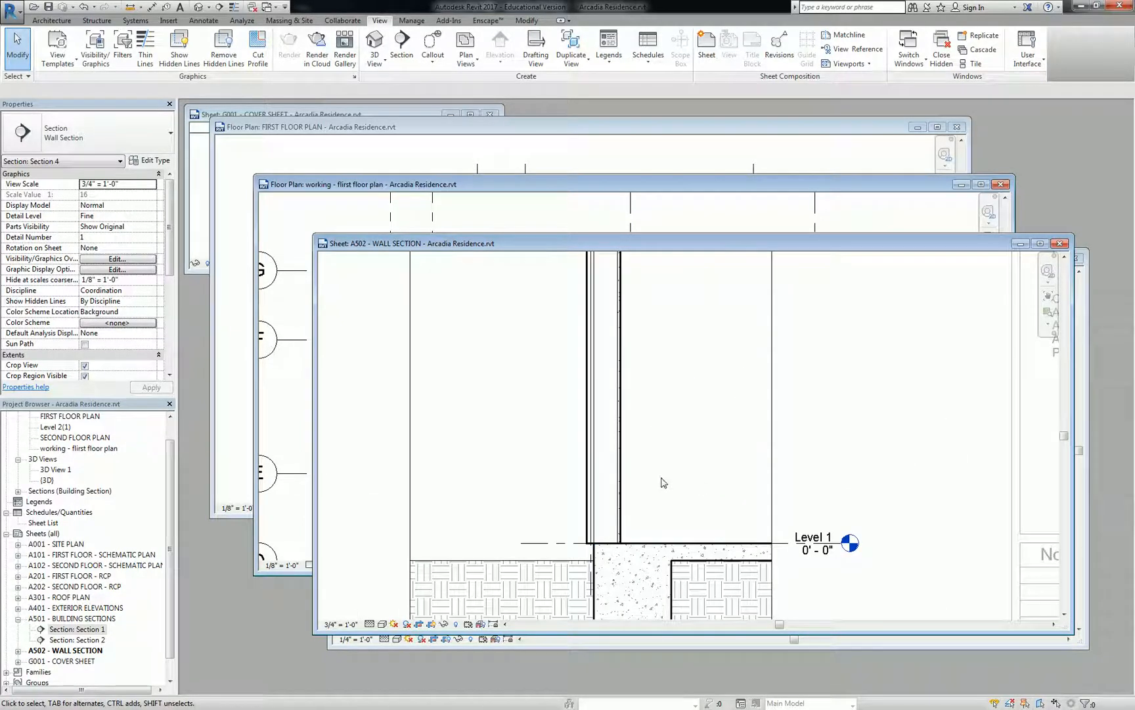
middle_drag(650, 482, 673, 427)
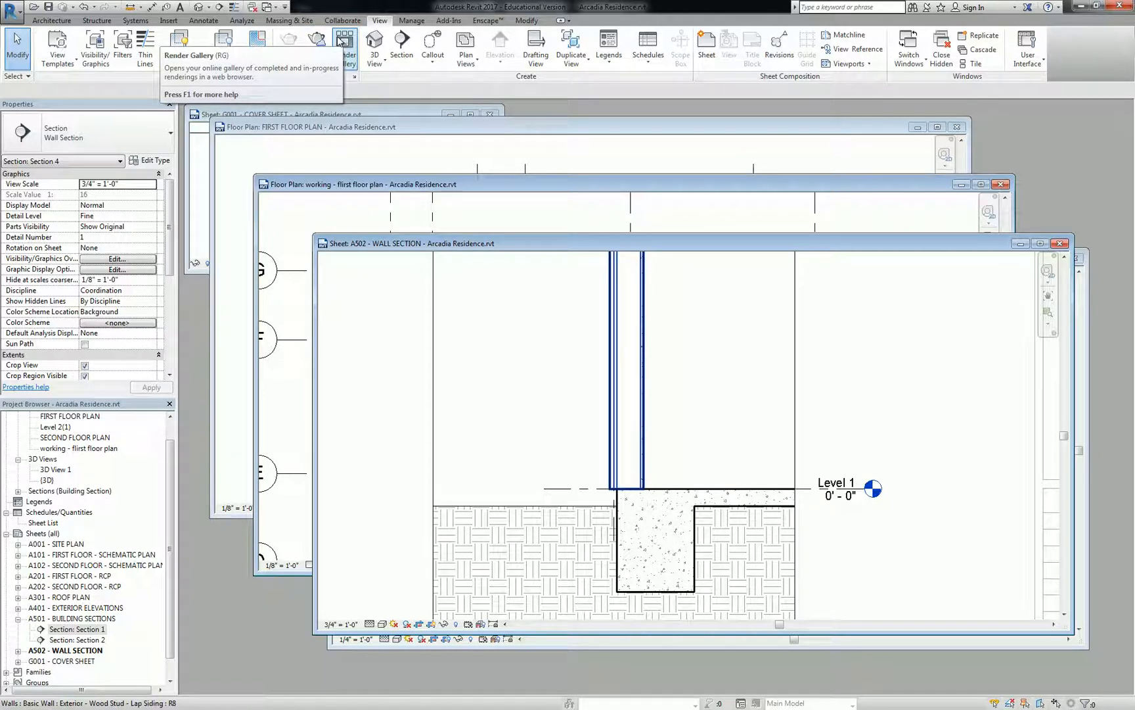
click(193, 23)
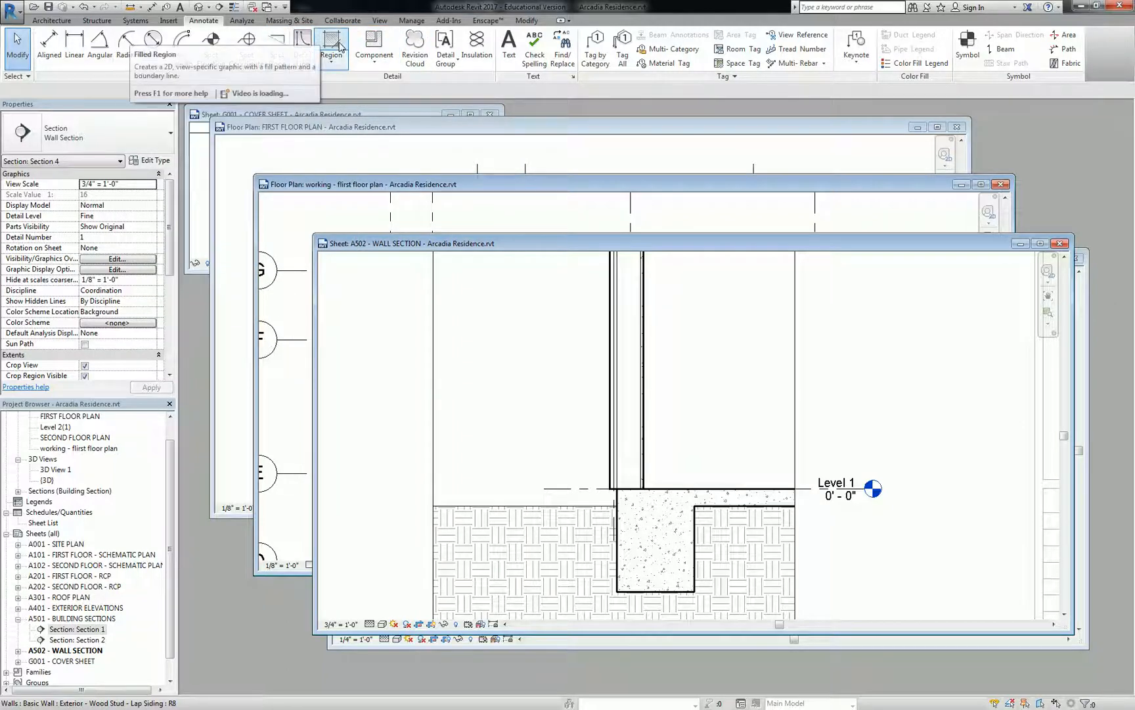
click(374, 41)
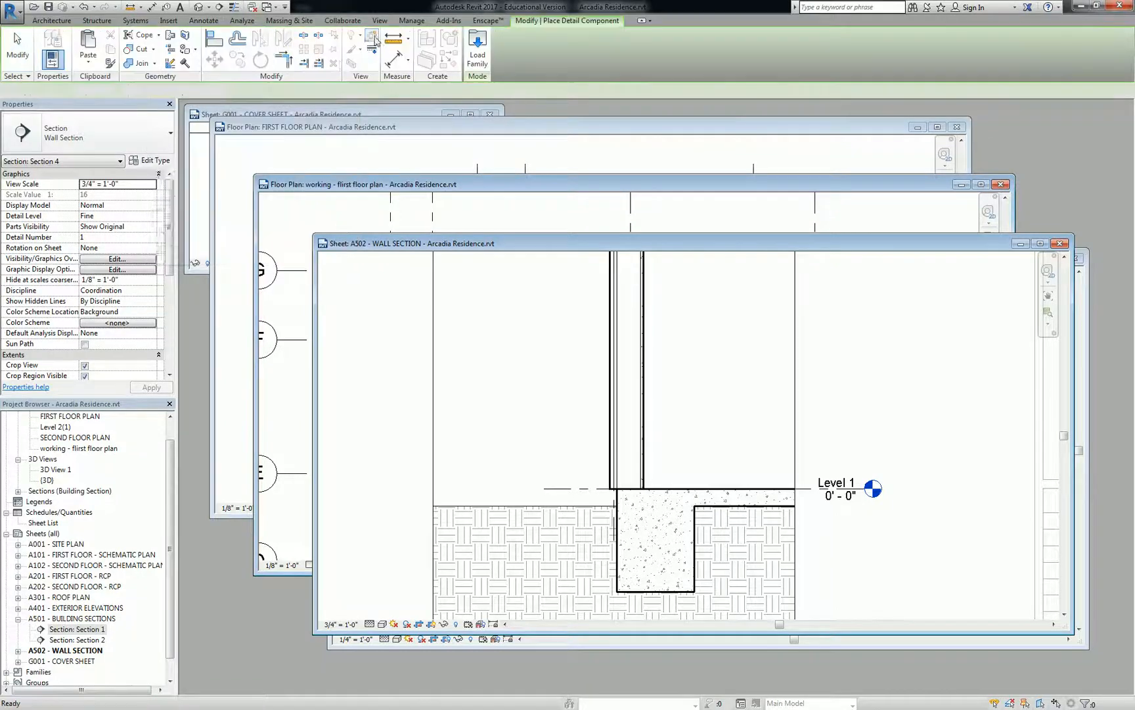
click(92, 135)
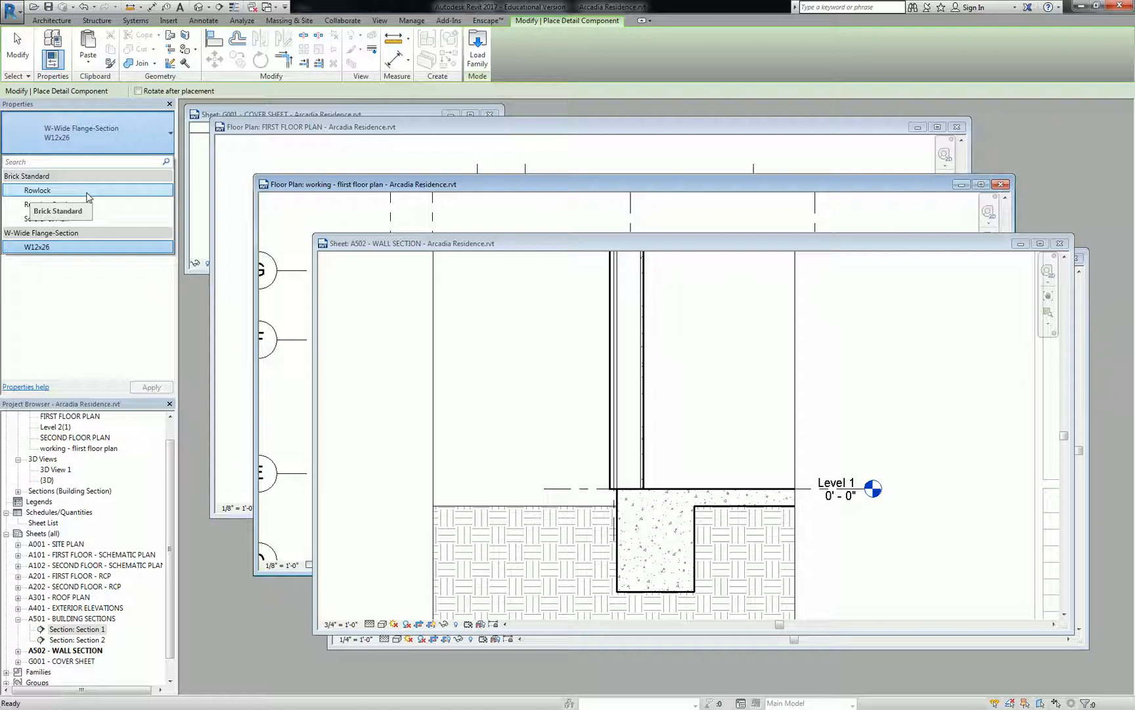
click(101, 247)
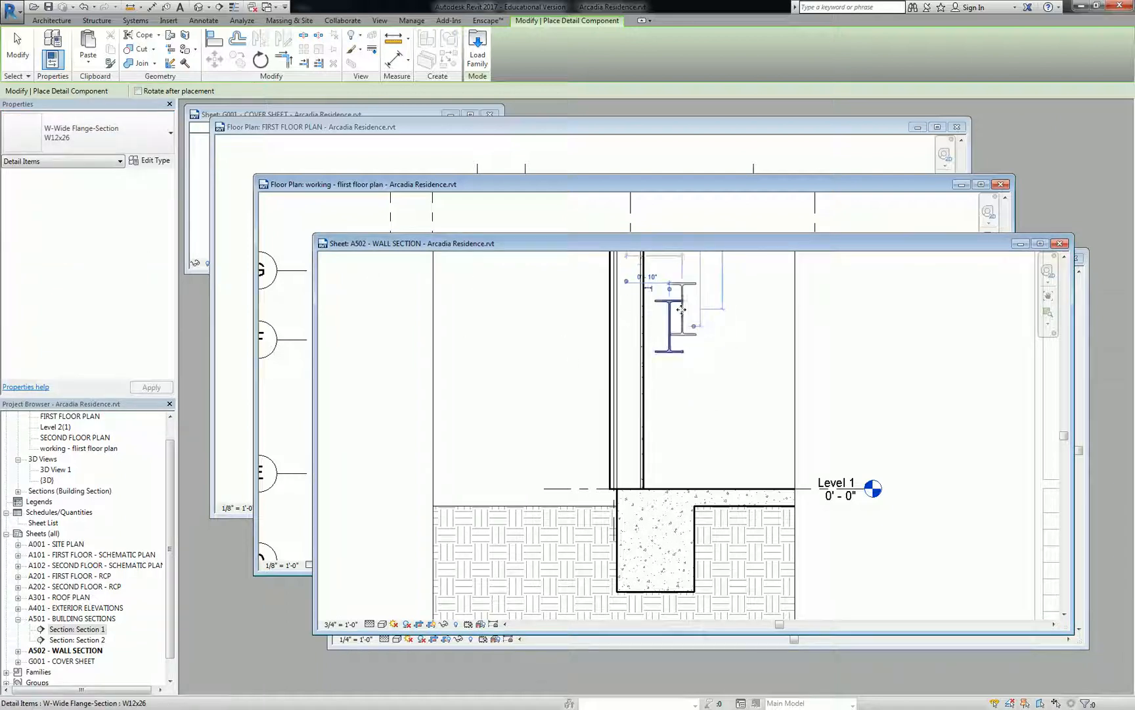
scroll(678, 308, up, 2)
key(Escape)
click(661, 294)
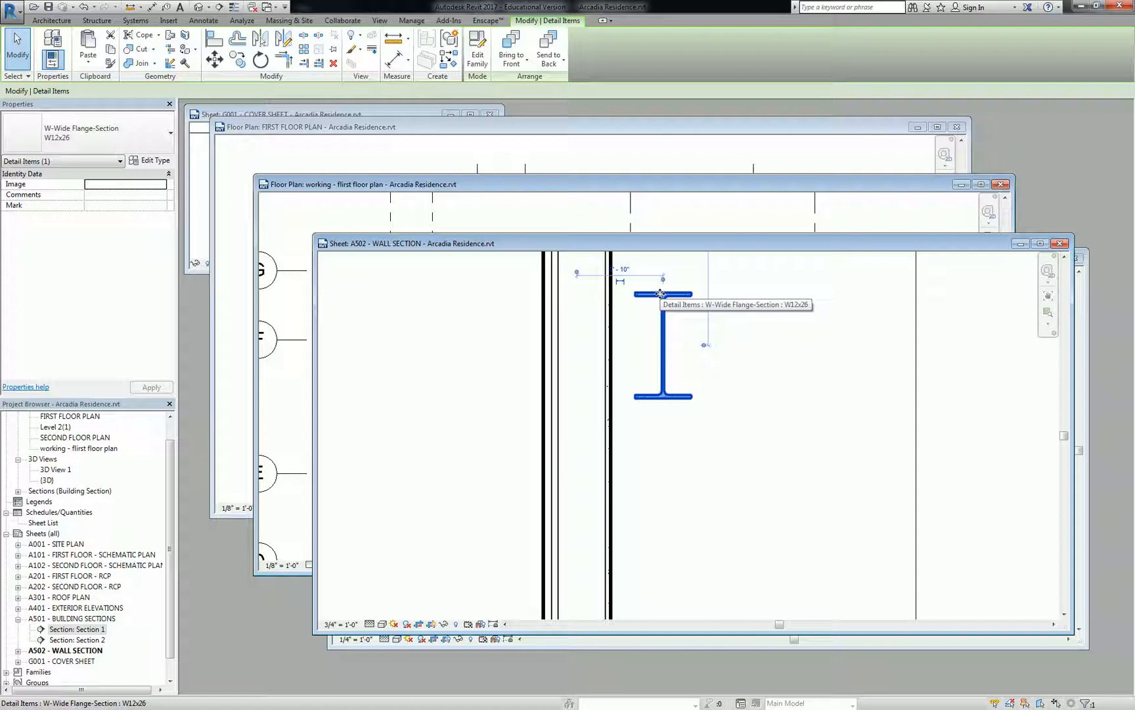
key(Delete)
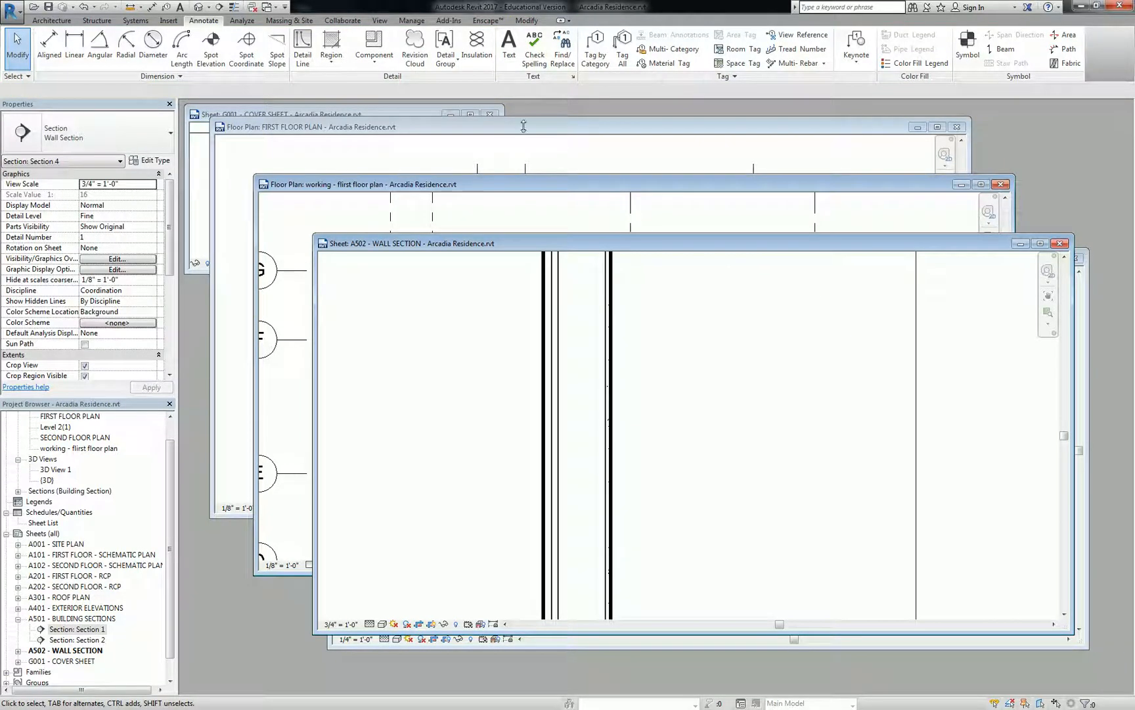
Step: Start loading a detail component family and open Dimension Lumber.rfa from the US Imperial library's Structural Framing Wood folder
click(386, 45)
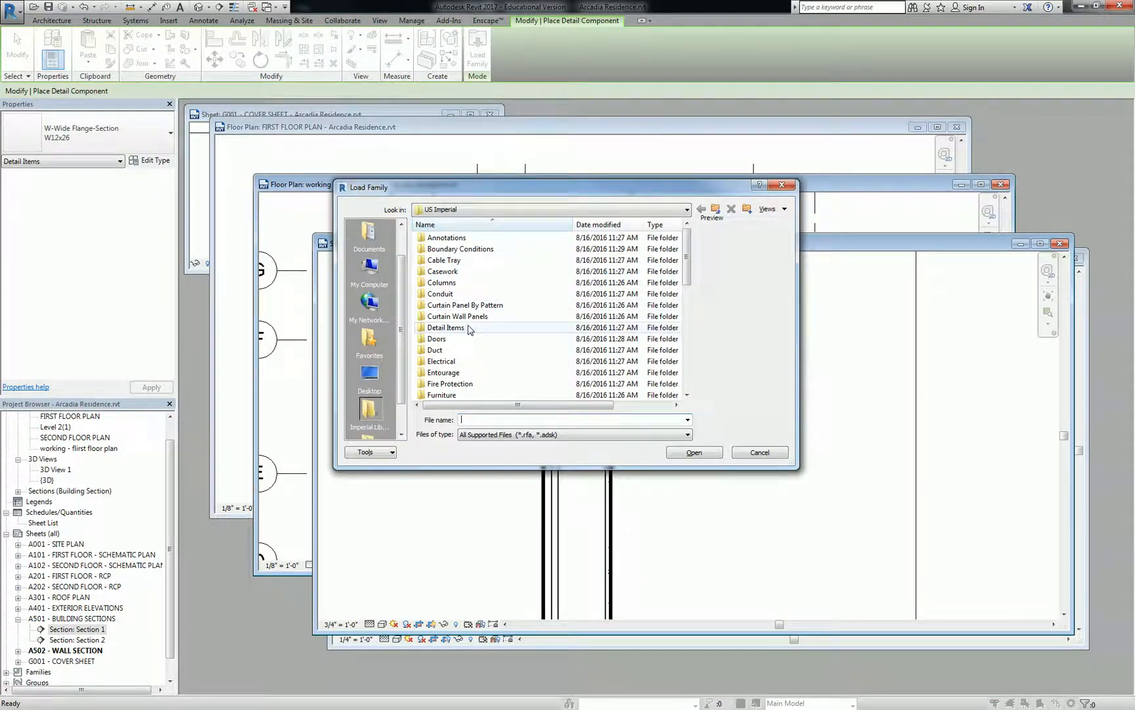
scroll(507, 319, down, 4)
scroll(507, 320, down, 4)
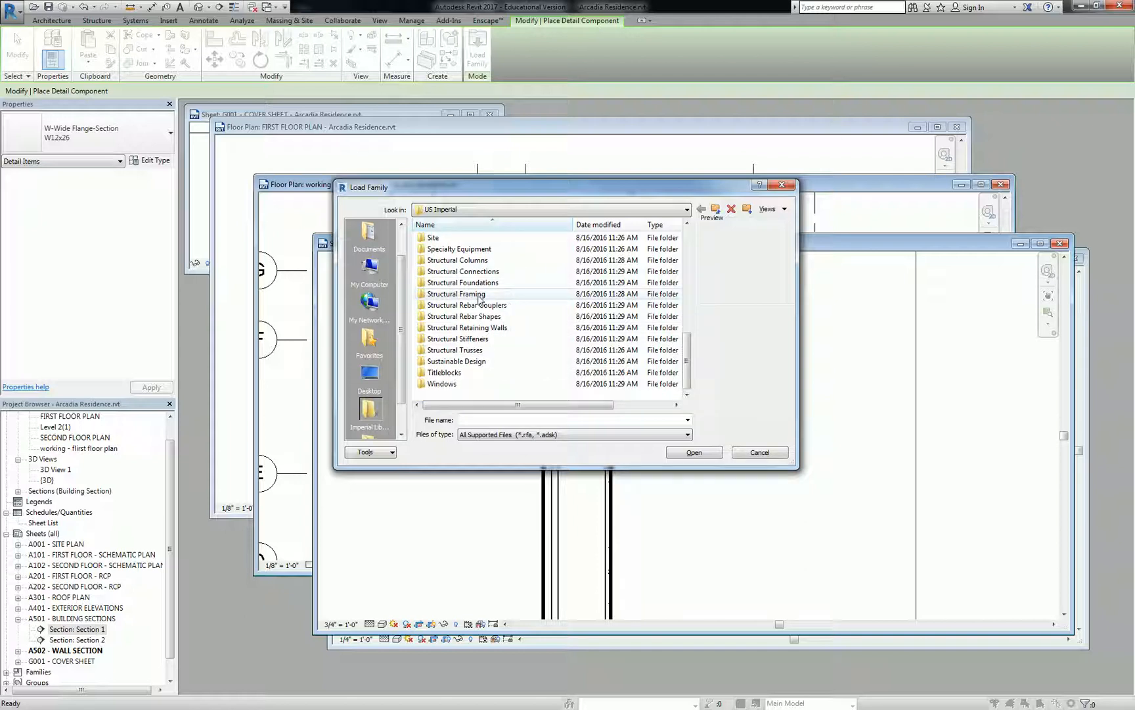
double_click(479, 294)
double_click(441, 284)
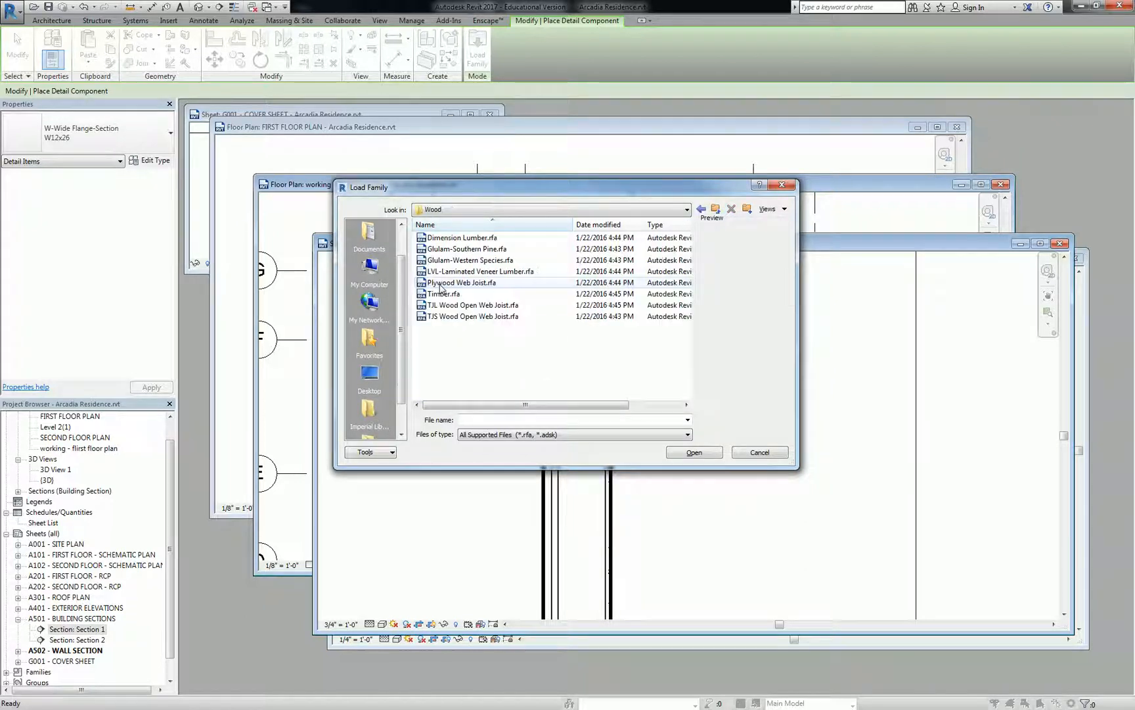
click(480, 238)
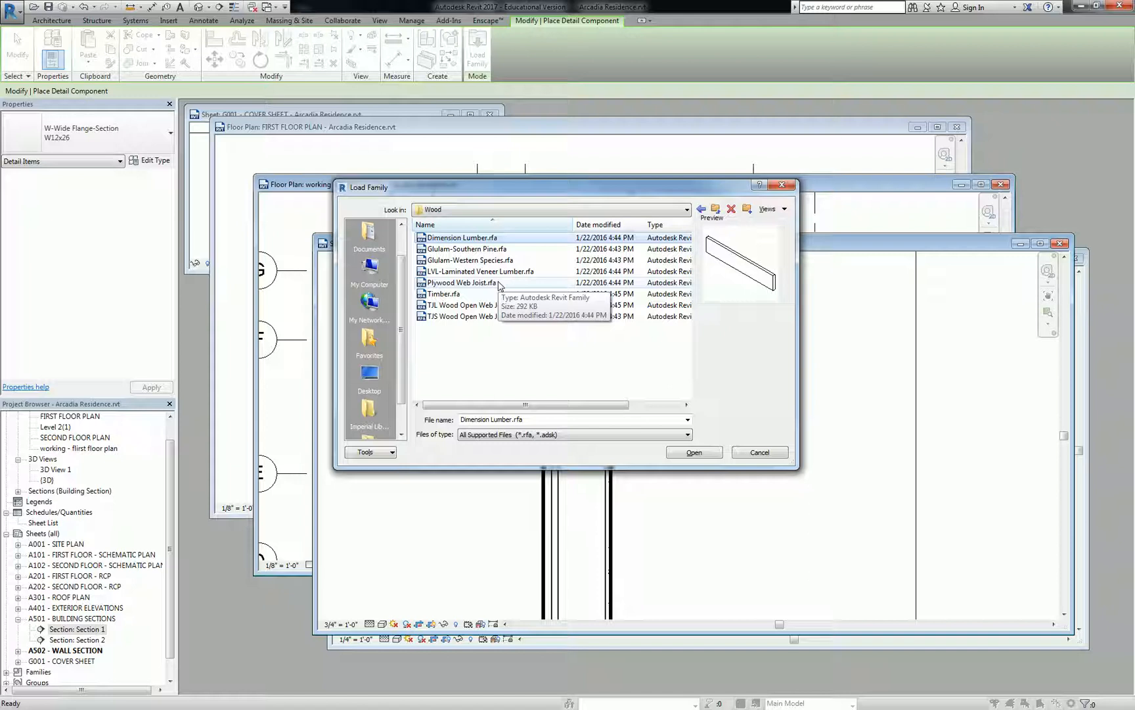
click(694, 452)
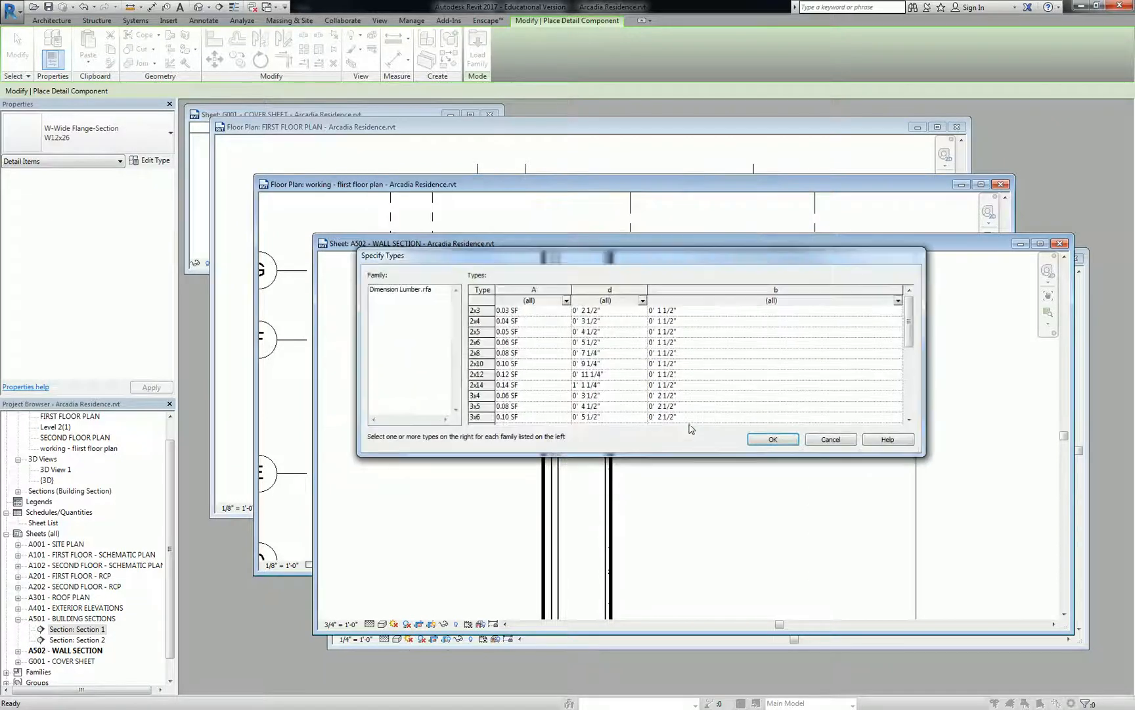
Step: Try to load the Dimension Lumber family with nominal sizes including 2x4, 2x6, 2x8, 4x4 and 4x6 as detail components
click(486, 343)
click(481, 321)
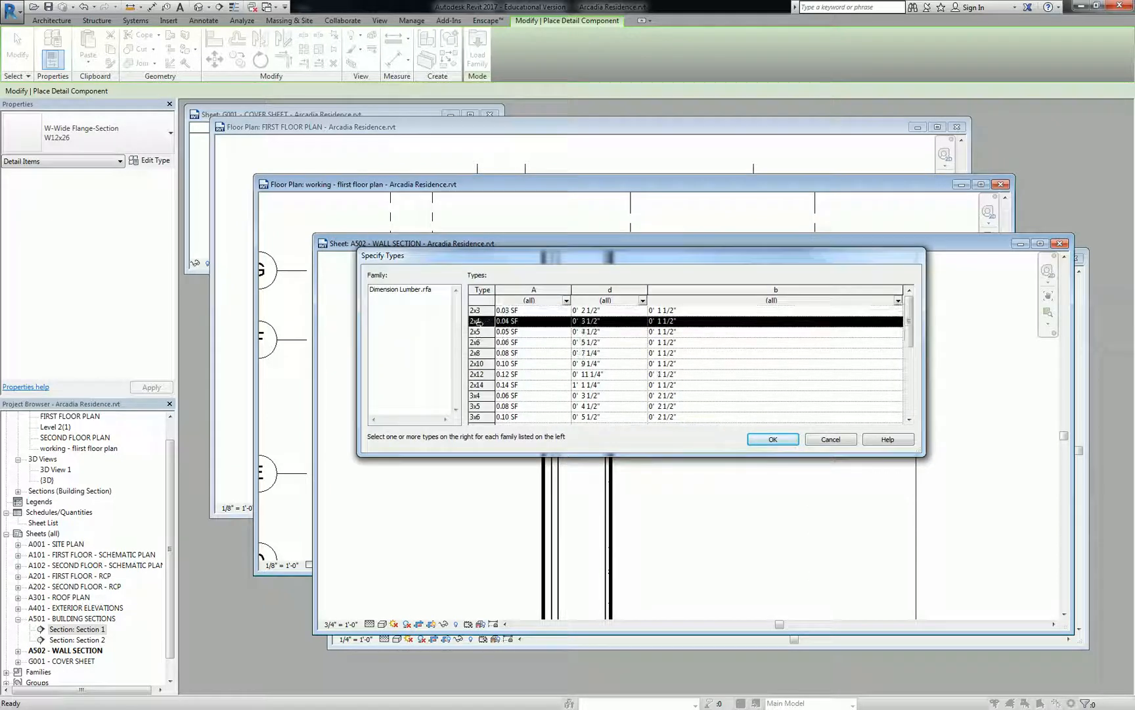
ctrl+click(480, 342)
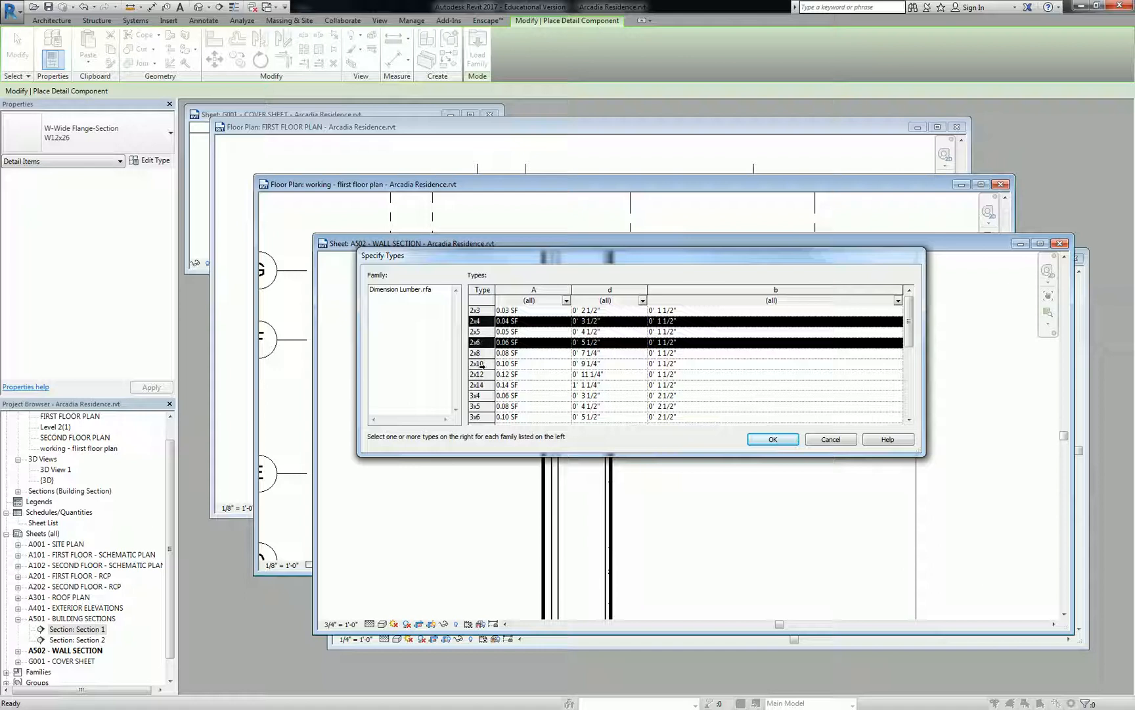
ctrl+click(481, 352)
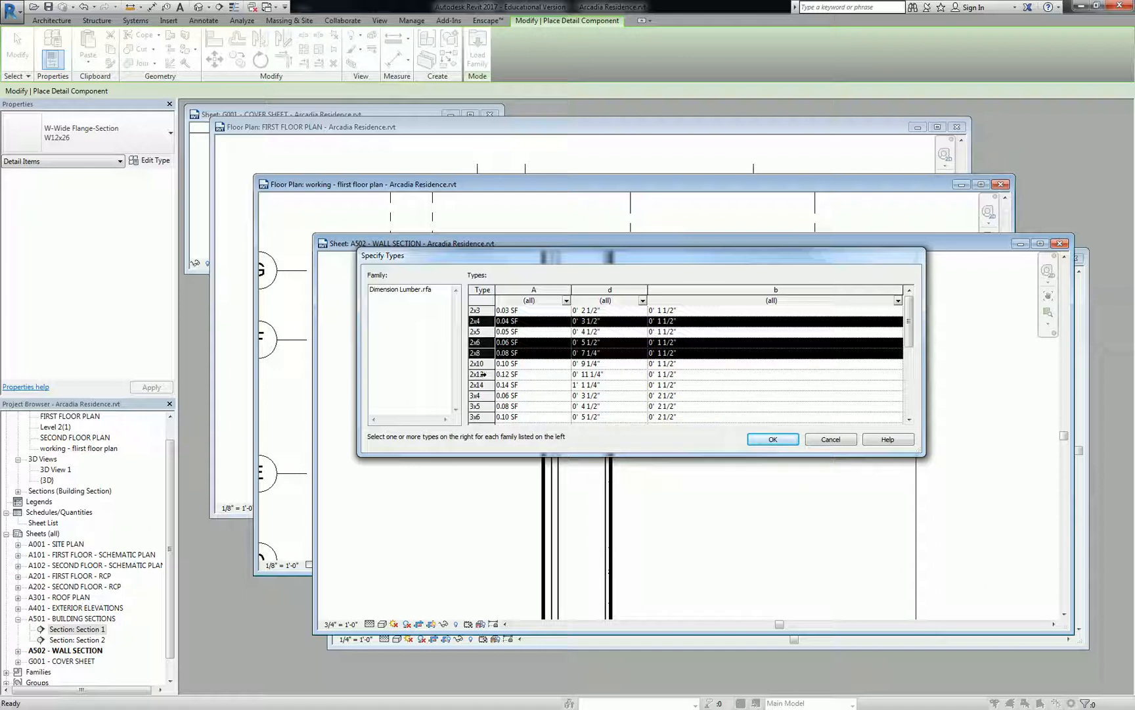
ctrl+click(484, 374)
ctrl+click(486, 385)
scroll(487, 383, down, 2)
scroll(487, 383, down, 1)
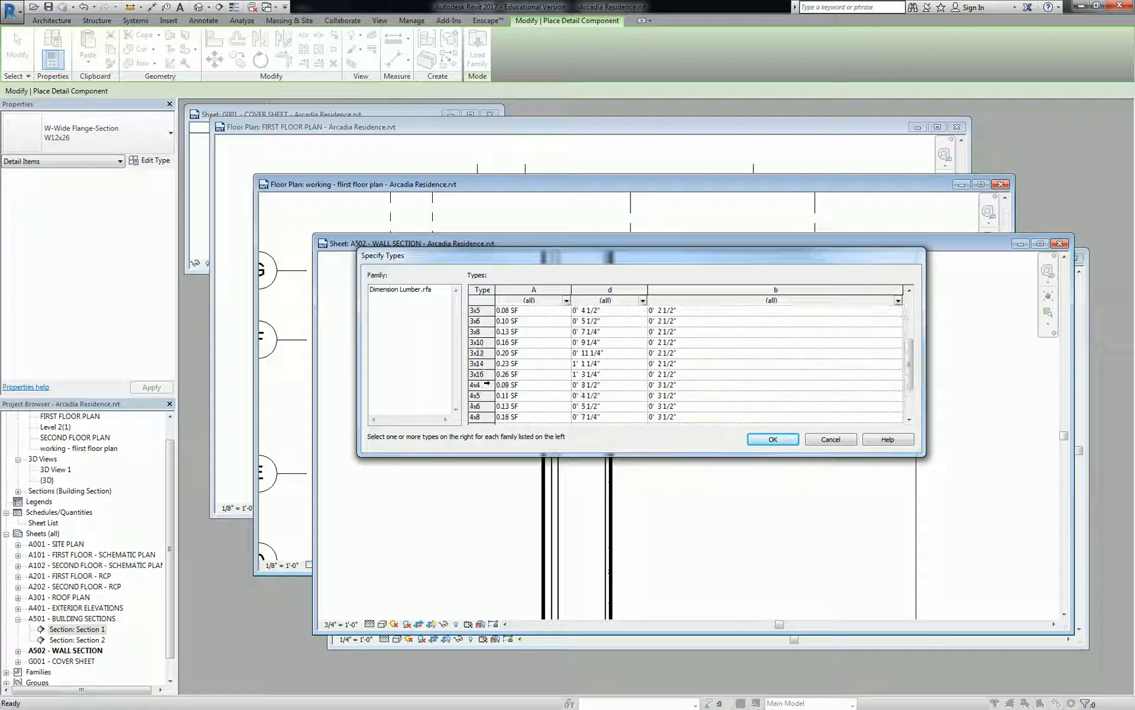
ctrl+click(477, 385)
ctrl+click(485, 406)
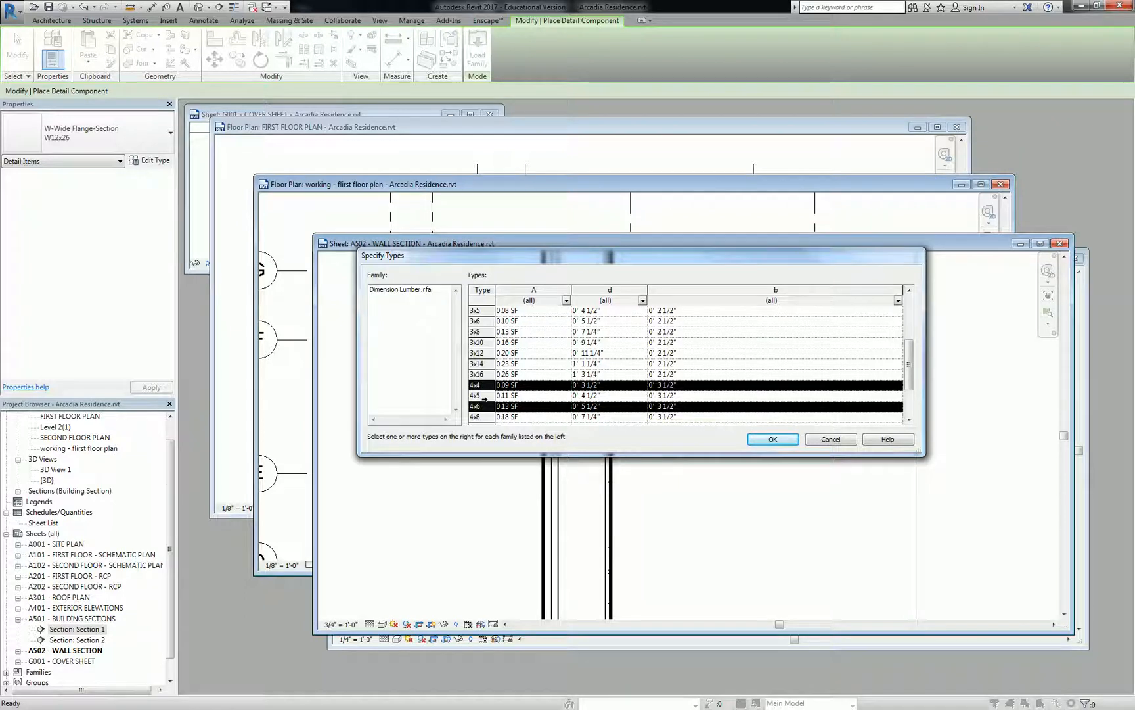
scroll(484, 401, down, 2)
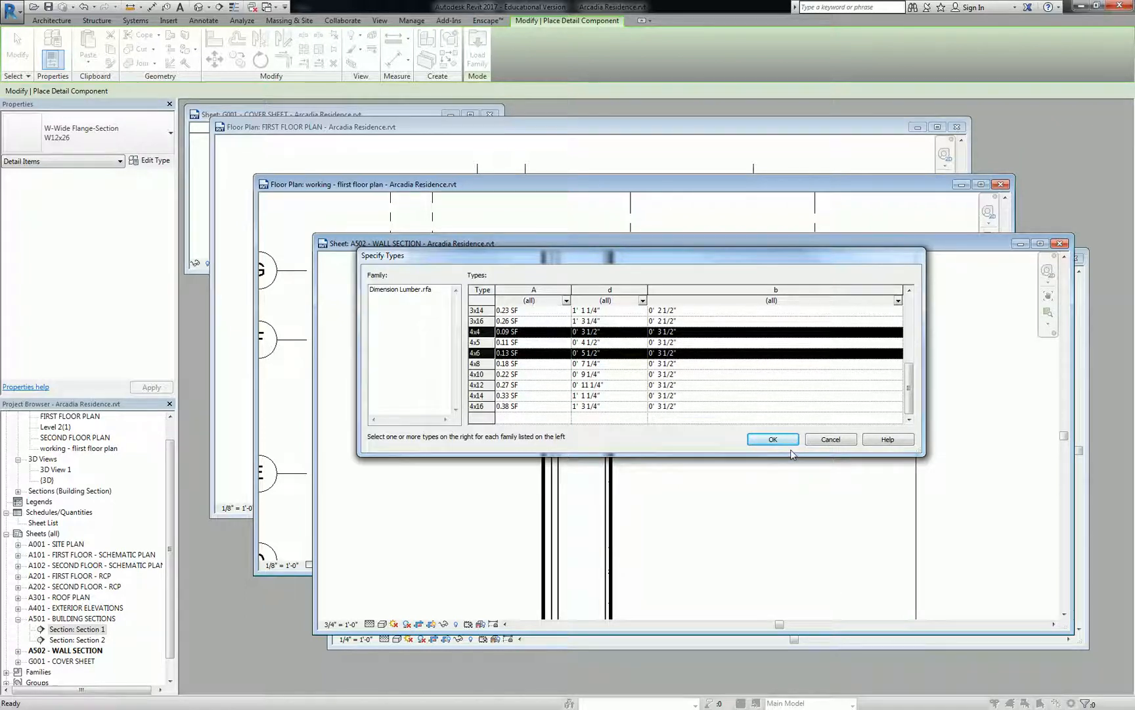
click(765, 439)
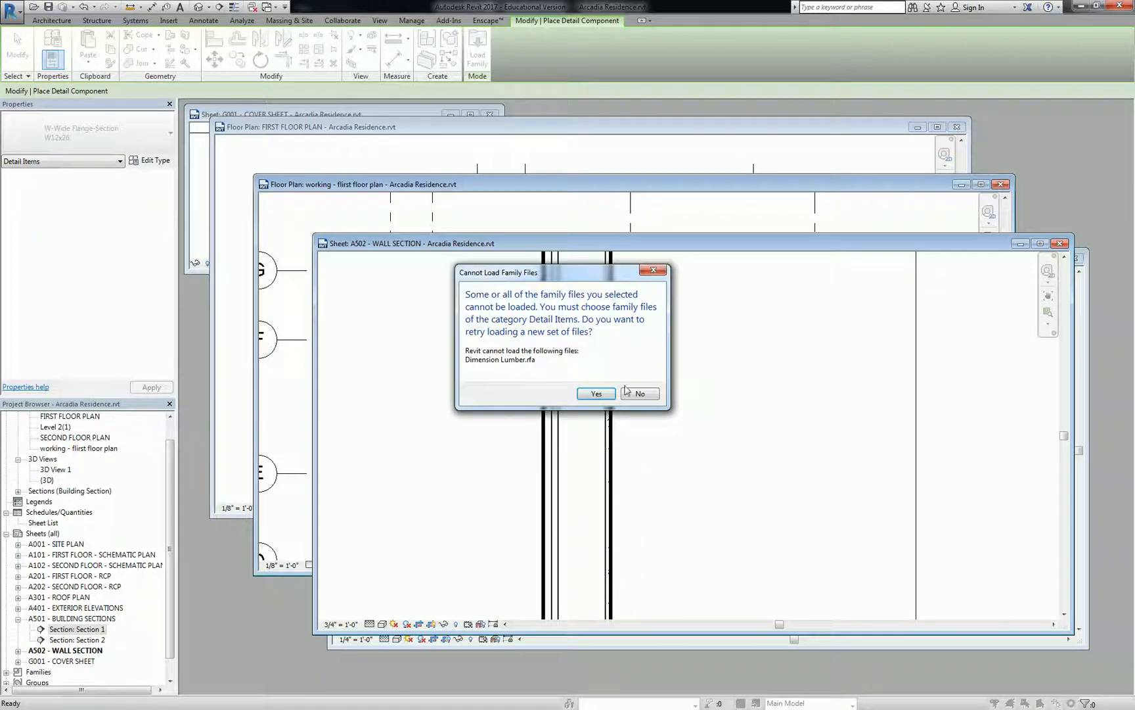
Step: Retry the family load, cancel it, and open the list of detail component types available for placement
click(594, 393)
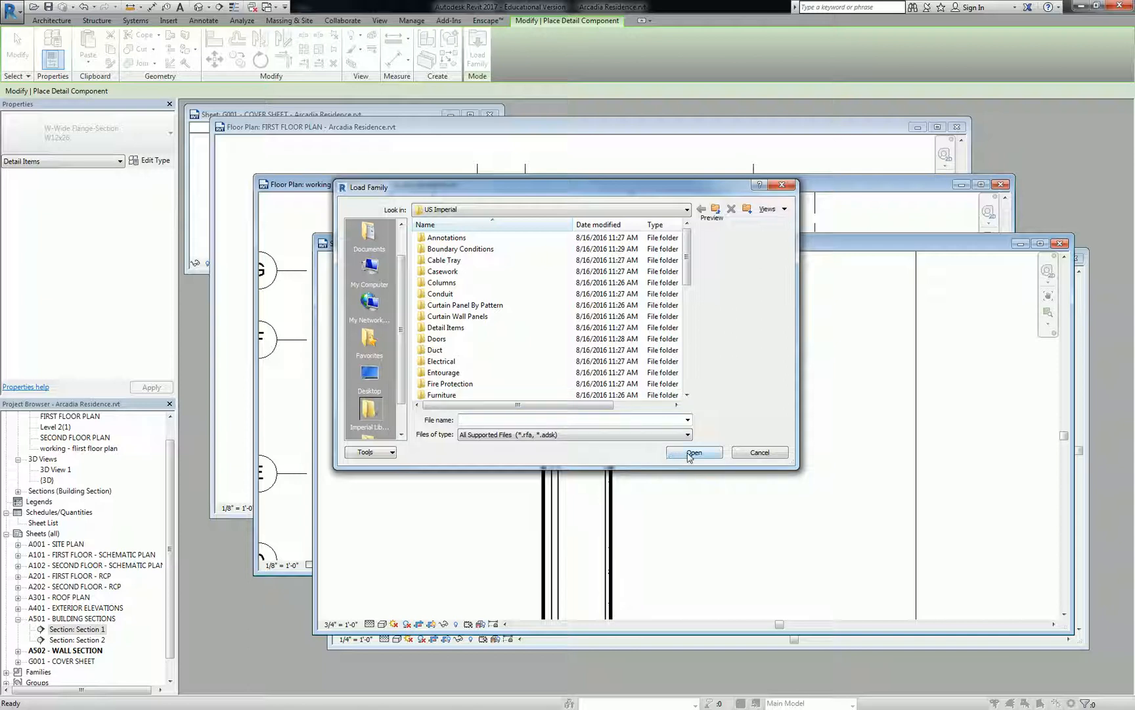
click(760, 453)
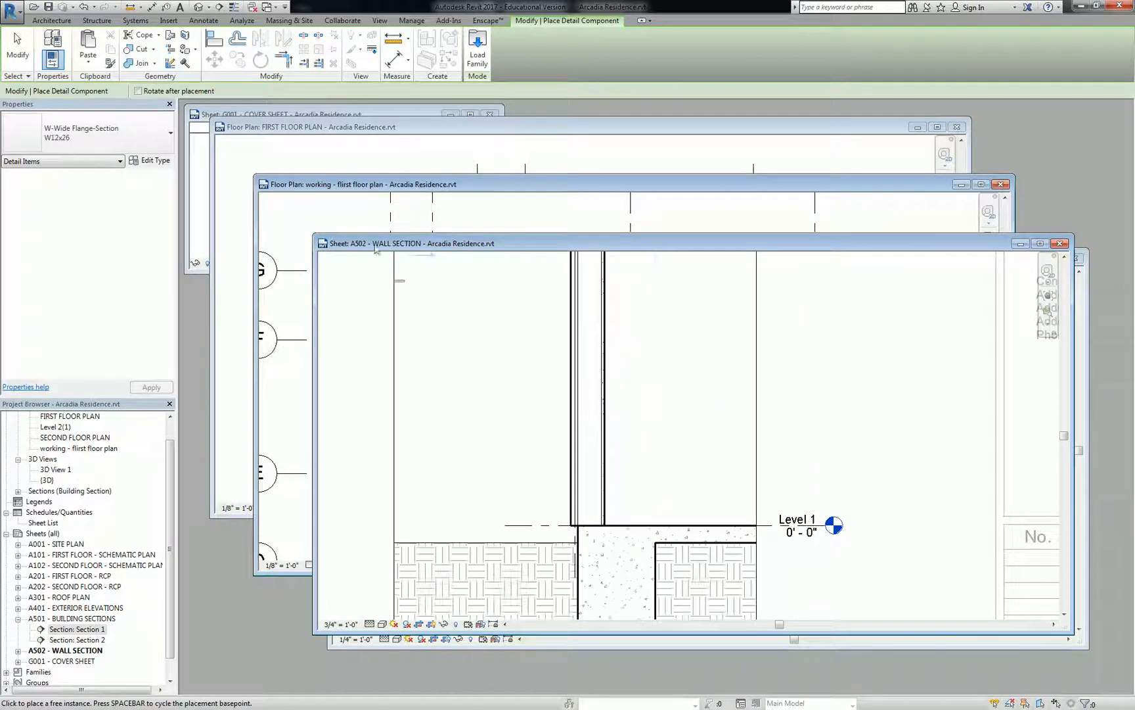
click(141, 132)
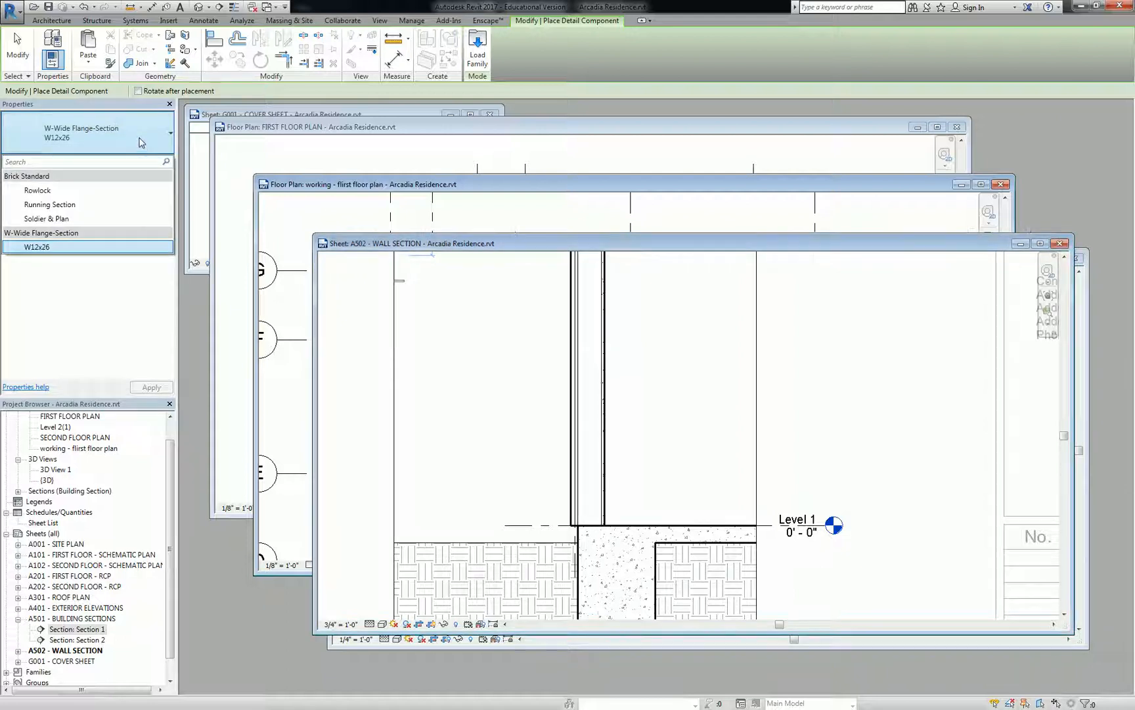